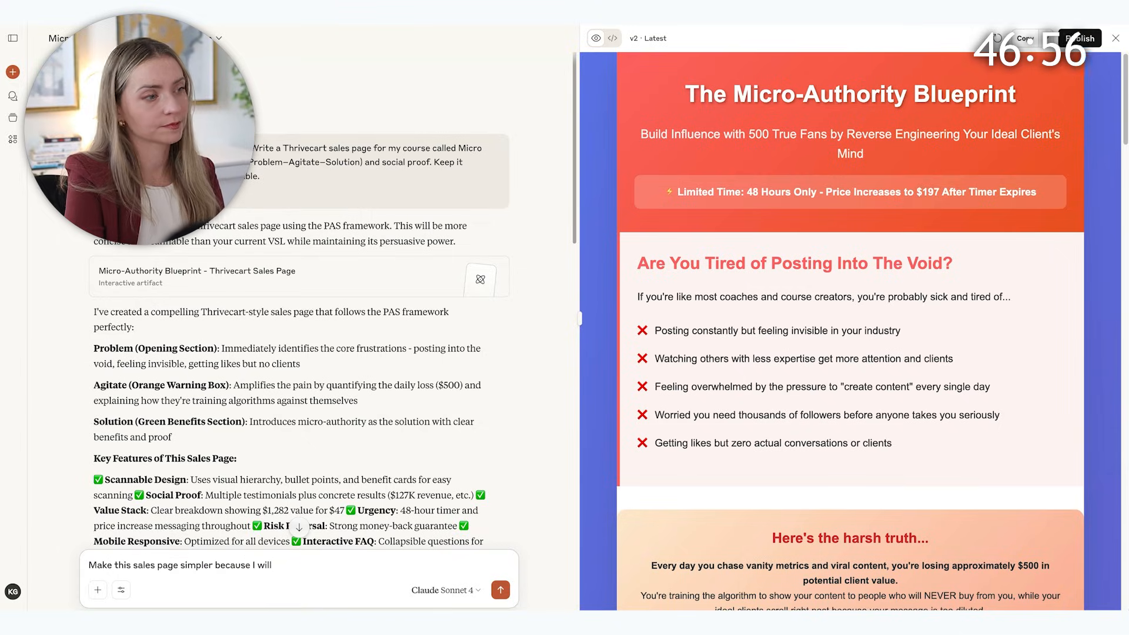
Step: Ask Claude to simplify the sales page around a strong headline, a VSL space, what's included, reasons to buy and benefits
type("have a VSL that goes on here, so have a strong hook or headline, then space for a VSL, then heres what I got, why you should get it, what it includes, and nothing thats unnecessary")
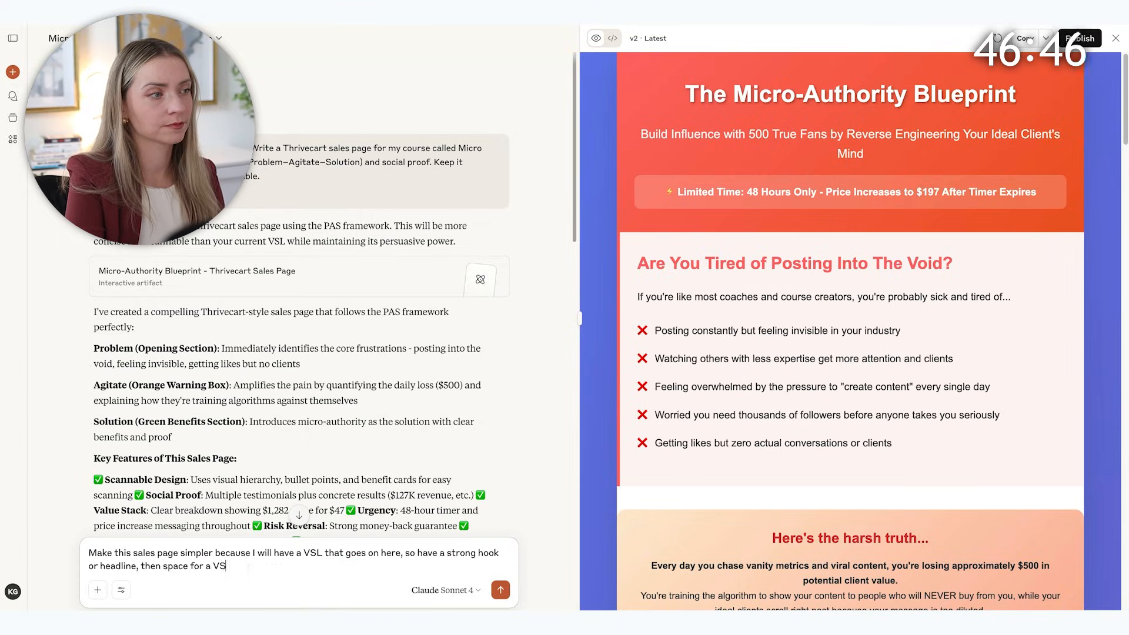
key("Return")
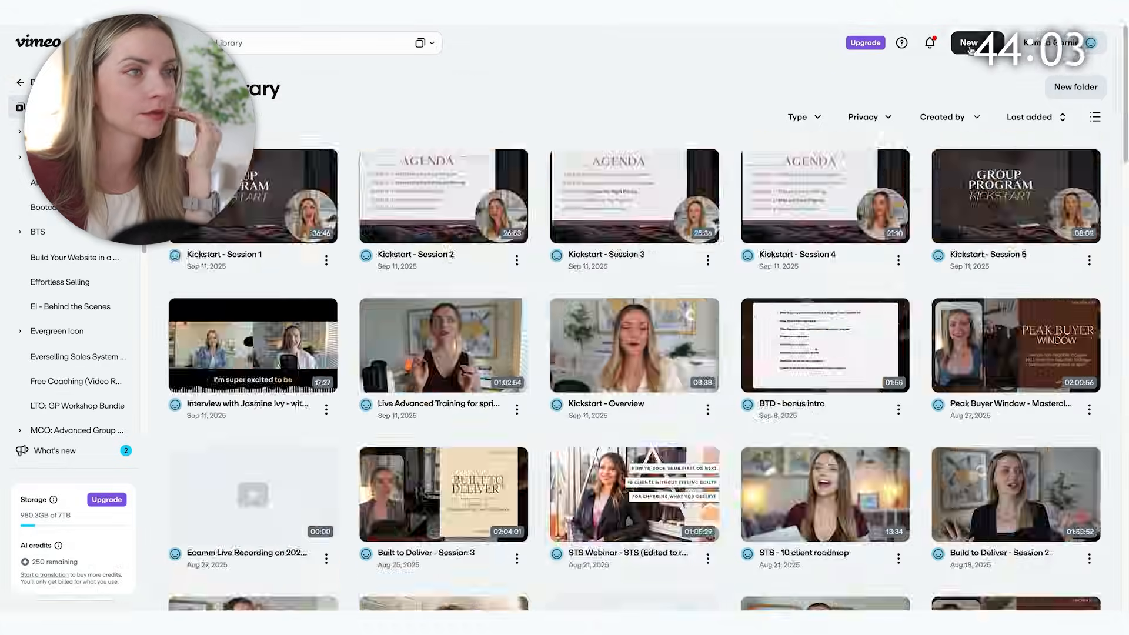
Step: In Vimeo, find the Micro Authority Blueprint VSL file and upload it to the video library
left_click(843, 84)
type("mciro")
left_click(403, 276)
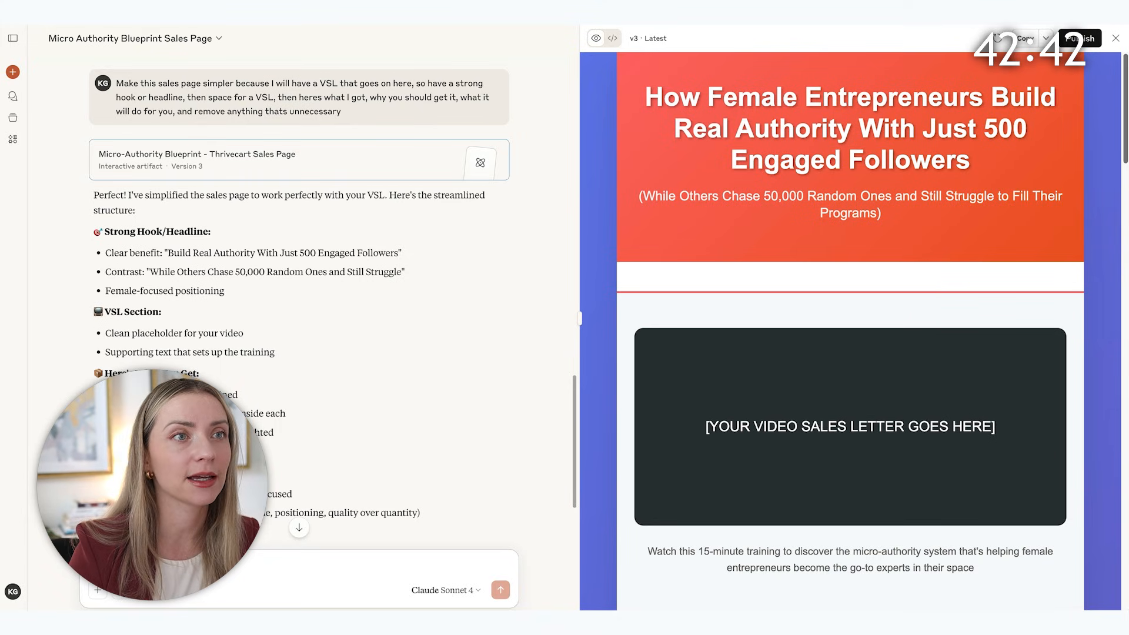
Step: Switch to ThriveCart and start a new product for the Micro Authority Blueprint
left_click_drag(1124, 115, 1120, 576)
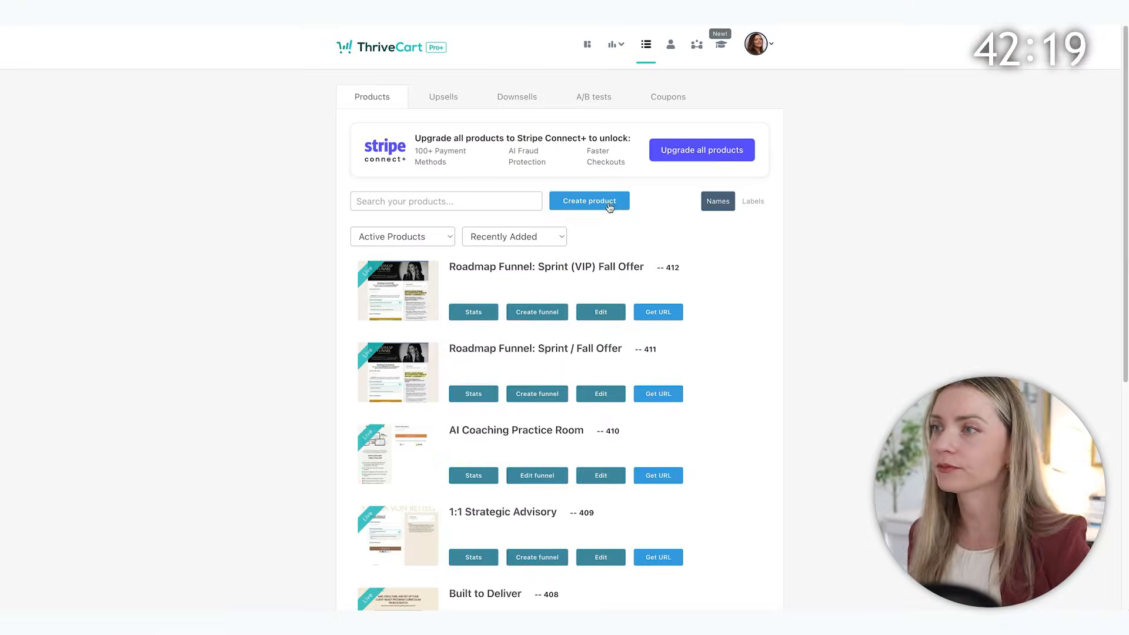
left_click(585, 199)
left_click(643, 228)
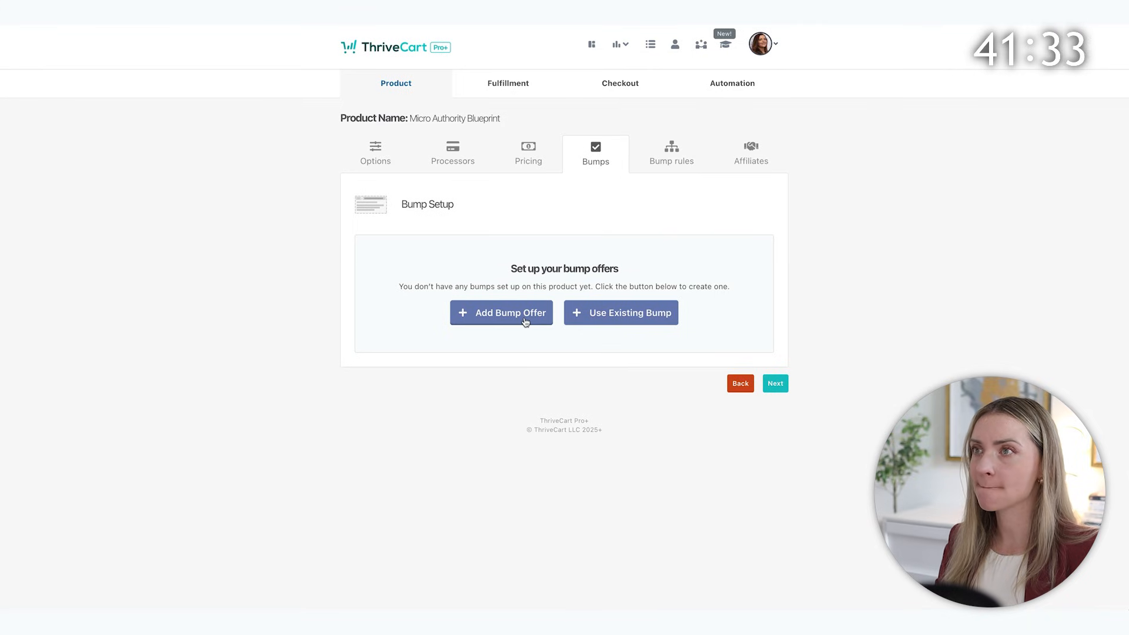
Step: Add the Template Pack: Course & Promo Materials (Canva) bump offer to the product
left_click(525, 321)
left_click(605, 479)
left_click(621, 312)
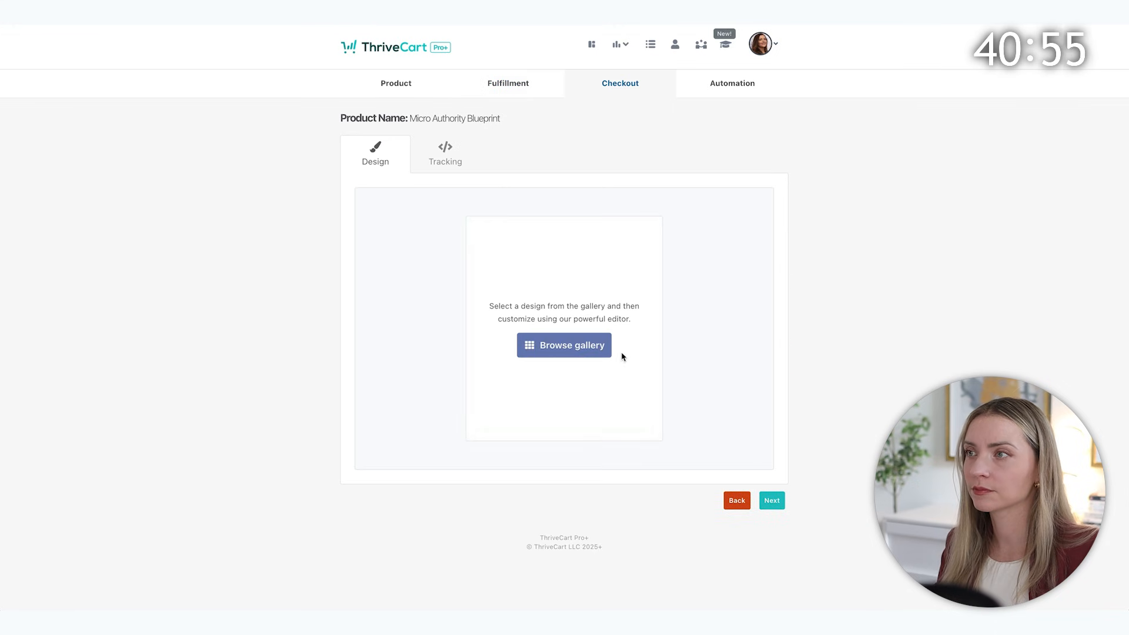
Step: Open the checkout design gallery and browse the new templates for the product's cart page
left_click(612, 350)
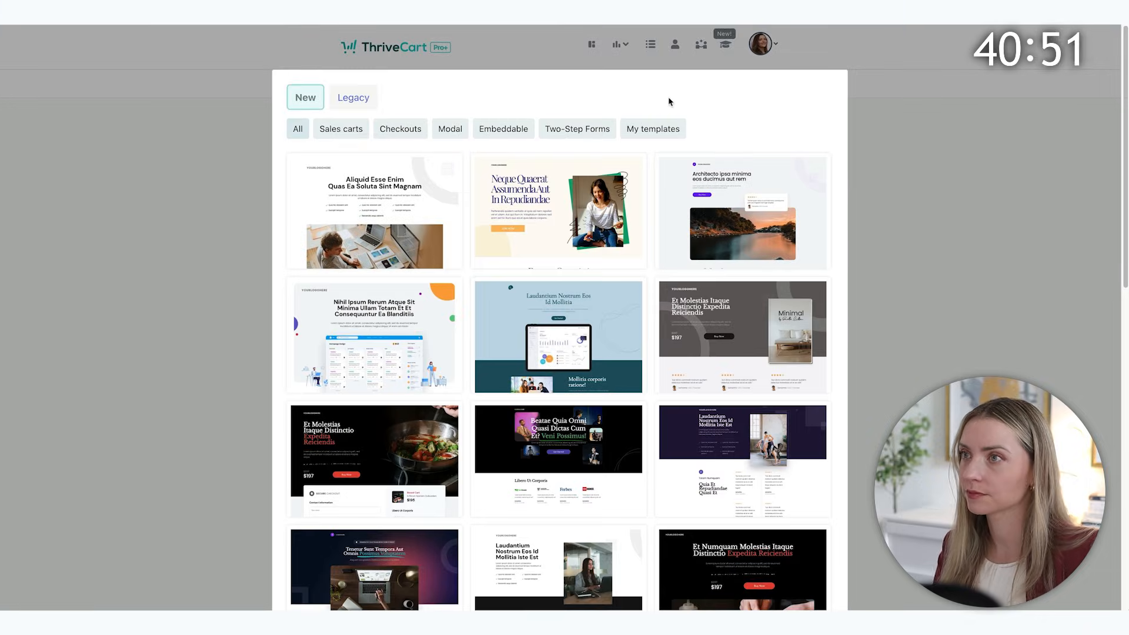
scroll(547, 369, "down", 10)
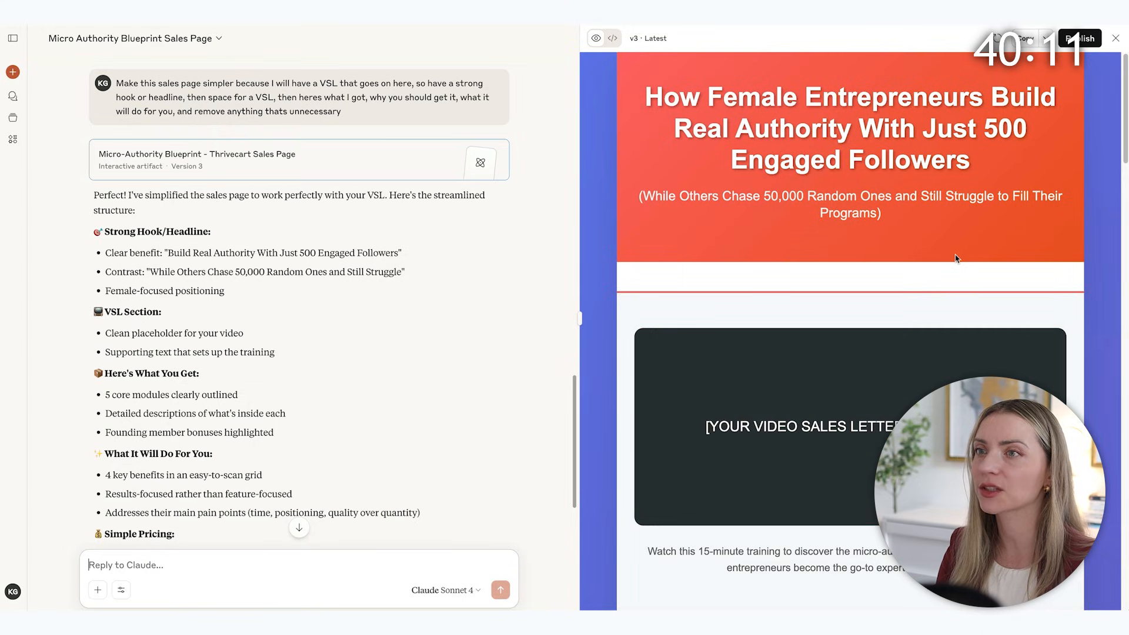
Step: Insert the cream hero area block with the centred heading above the cart form
scroll(870, 300, "down", 5)
scroll(970, 110, "up", 5)
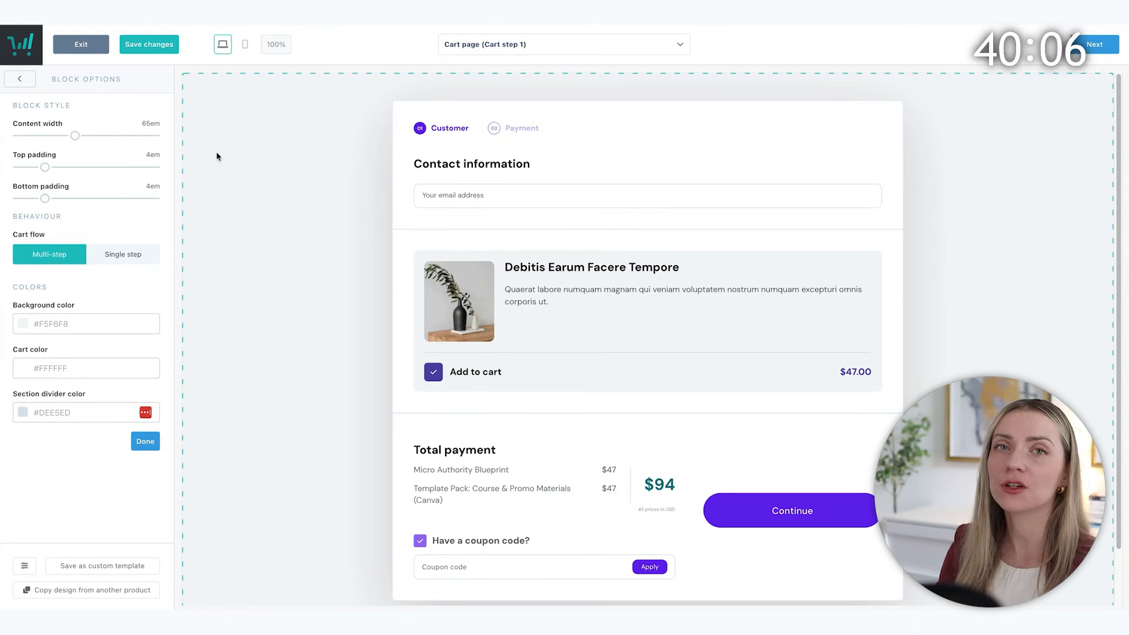
left_click(21, 79)
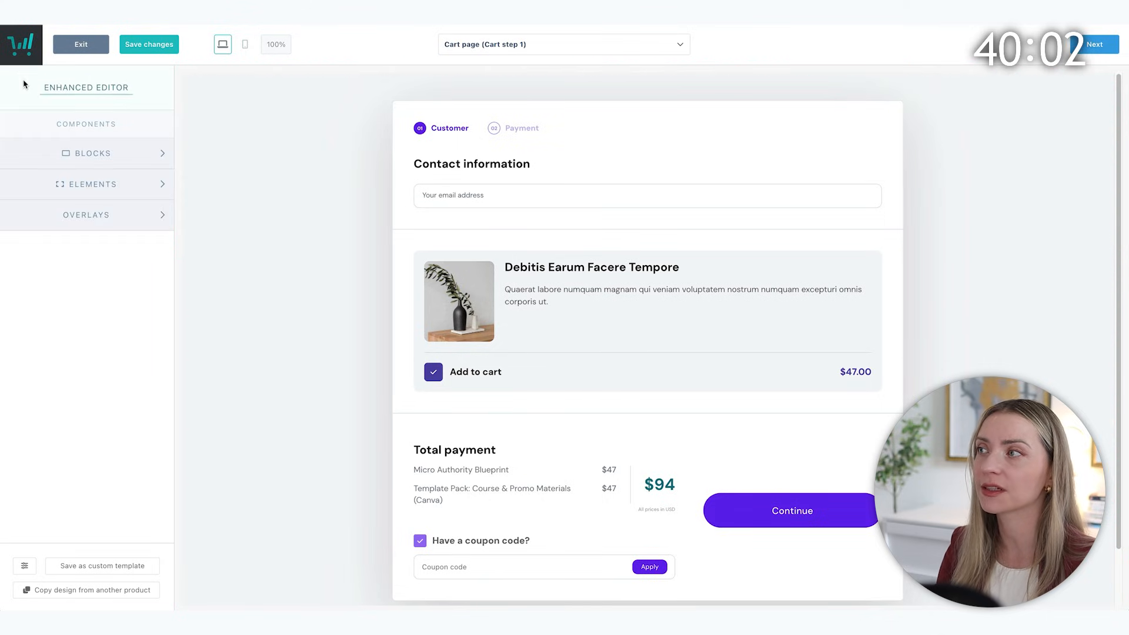
left_click(100, 155)
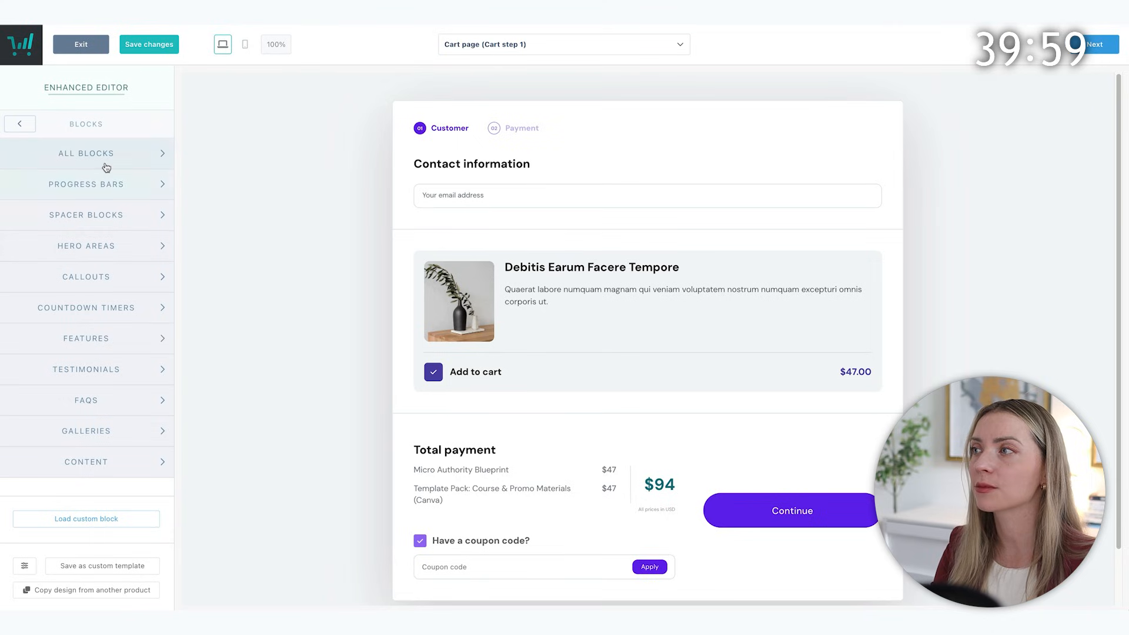
left_click(113, 156)
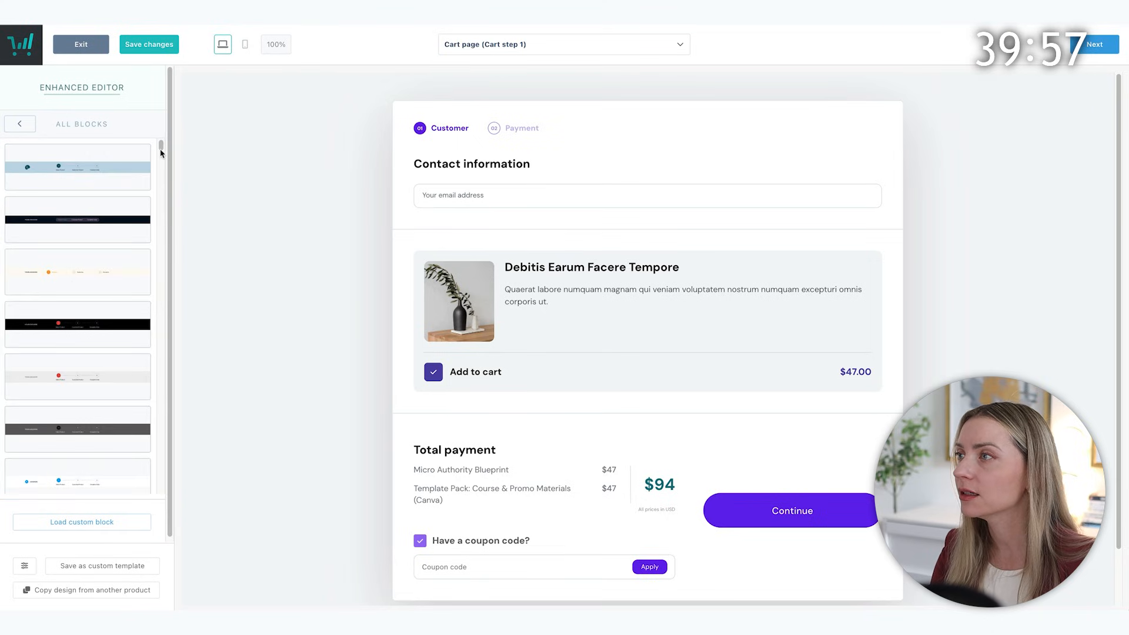
left_click(19, 124)
left_click(102, 247)
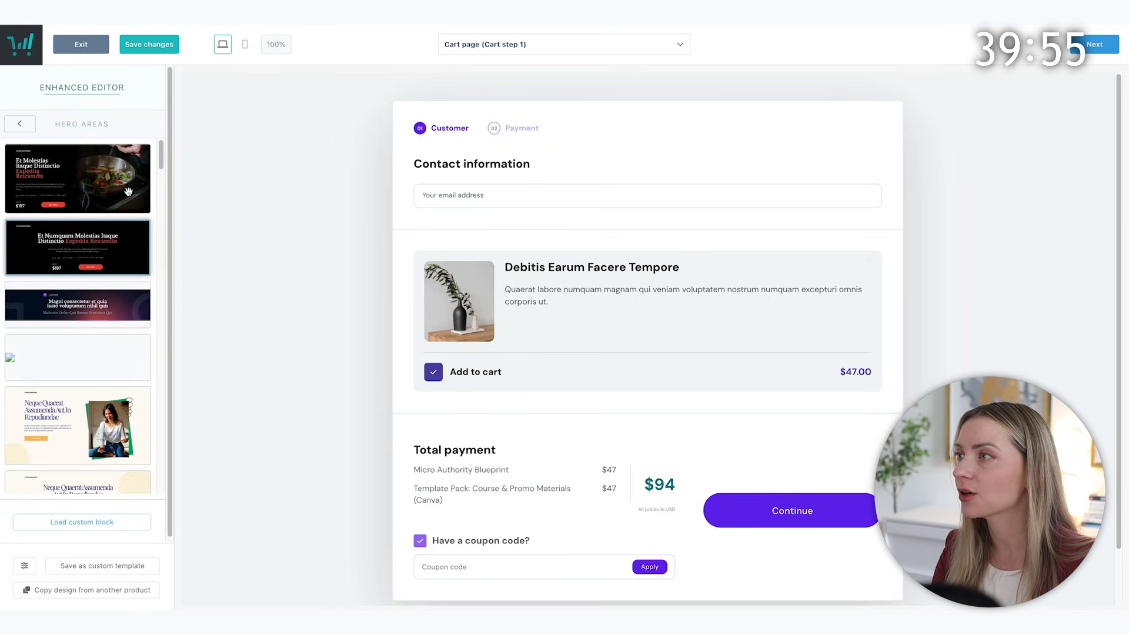
left_click_drag(158, 156, 158, 185)
left_click_drag(281, 174, 475, 110)
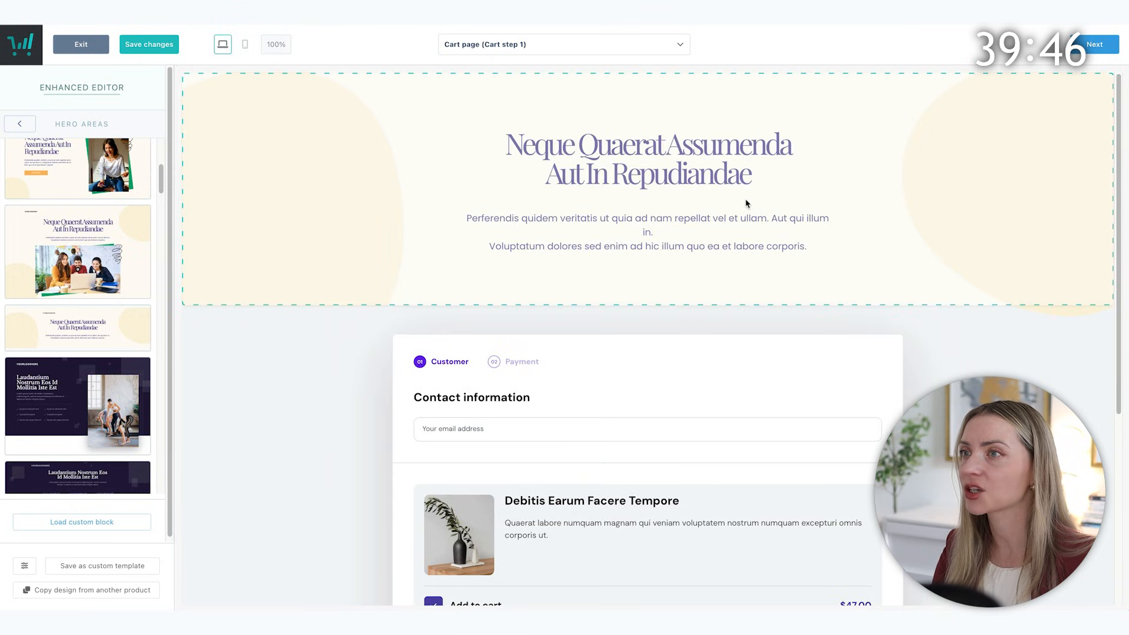
Step: Place the brand logo from the image library in the hero block and set the block's background color to #FEFAF0
left_click(747, 198)
left_click(495, 103)
left_click(495, 103)
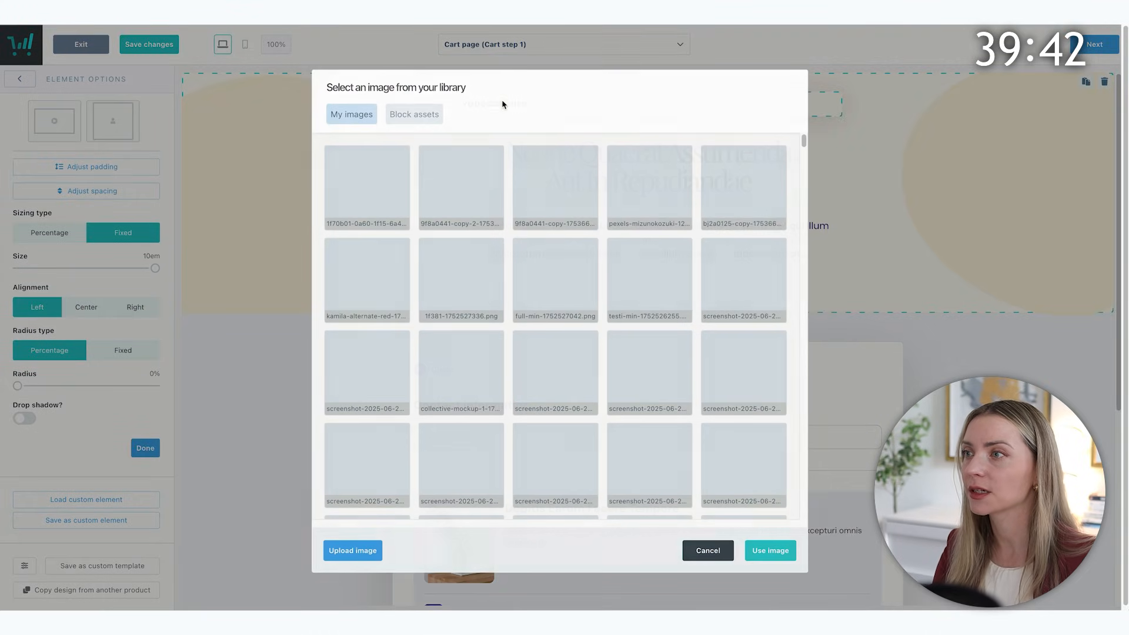
left_click(770, 550)
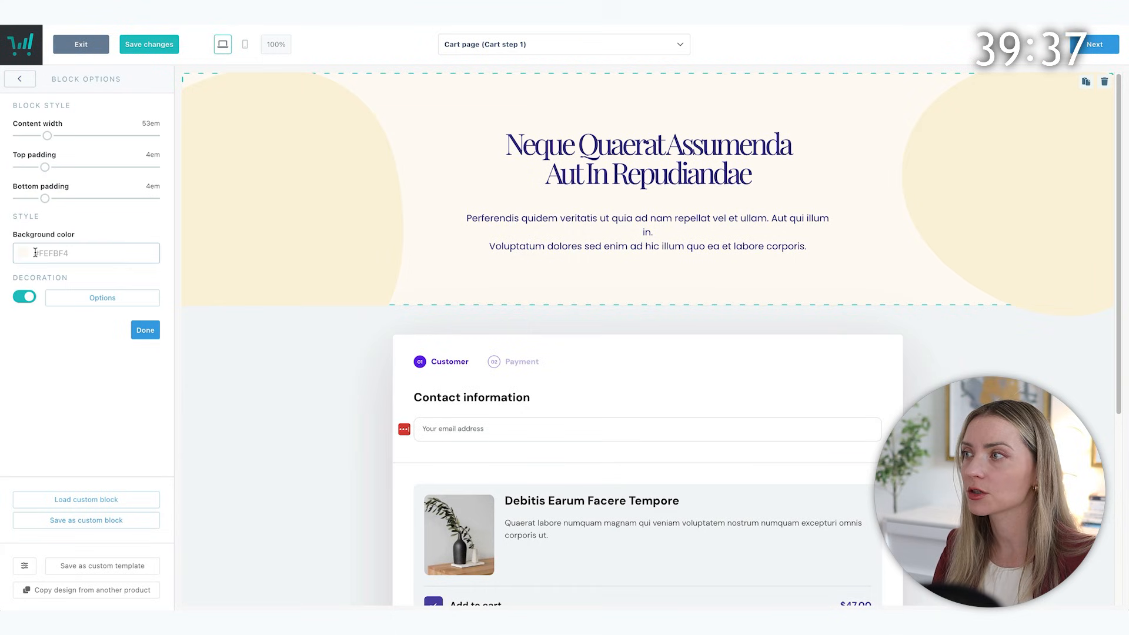
left_click(86, 253)
left_click_drag(49, 304, 41, 292)
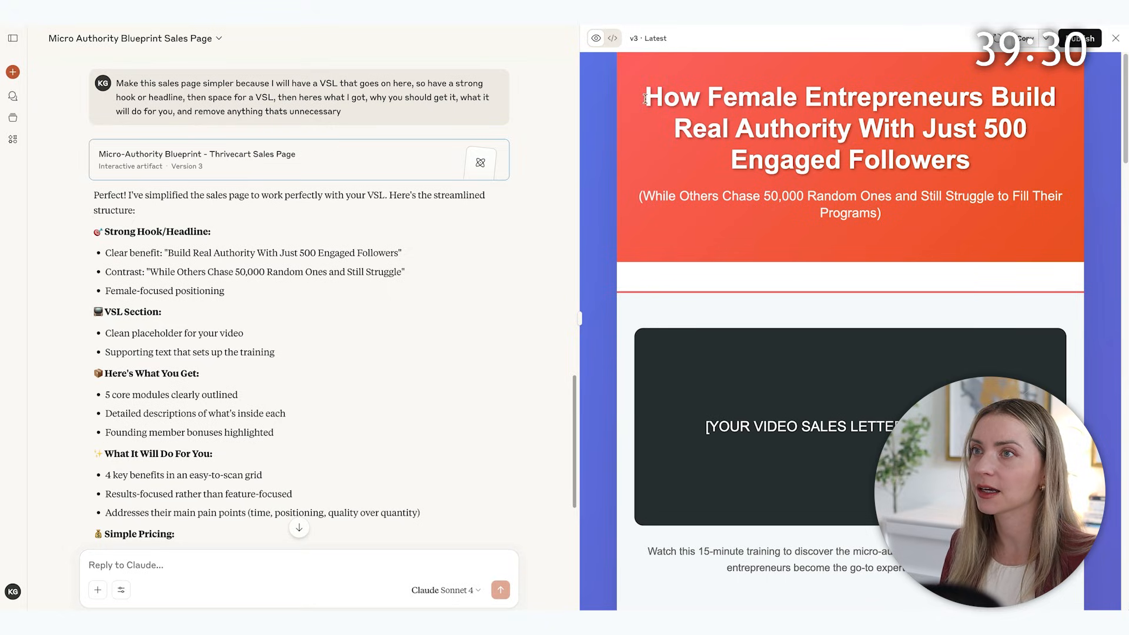
Step: Replace the hero heading with "How Female Entrepreneurs Build Real Authority With Just 500 Engaged Followers" and the subtext with Claude's subheading
left_click_drag(648, 98, 988, 165)
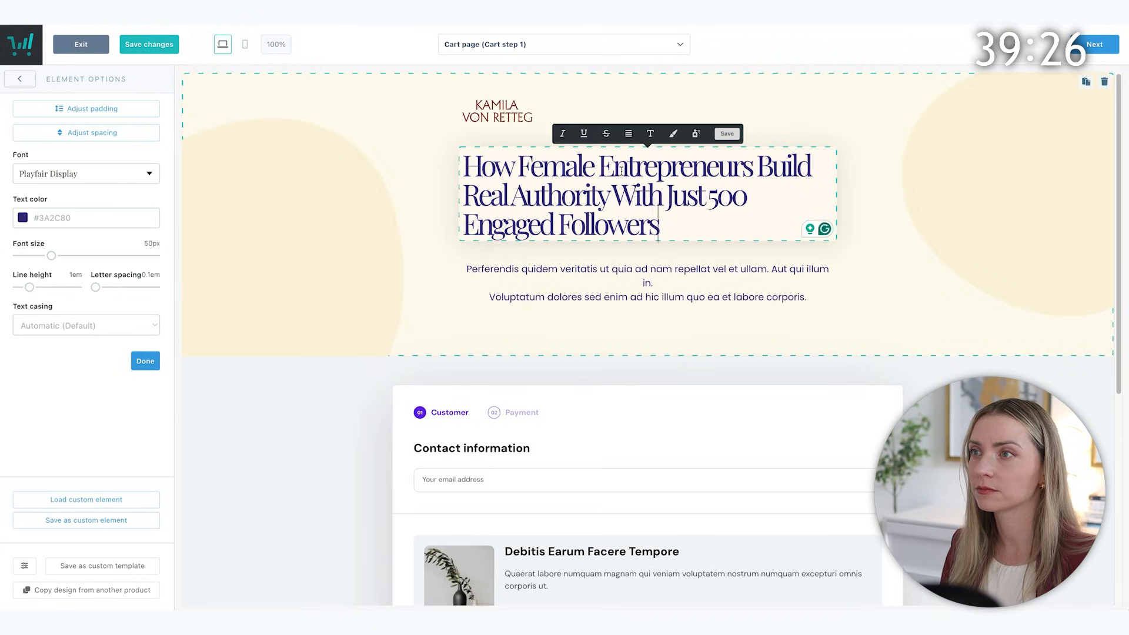
left_click(876, 113)
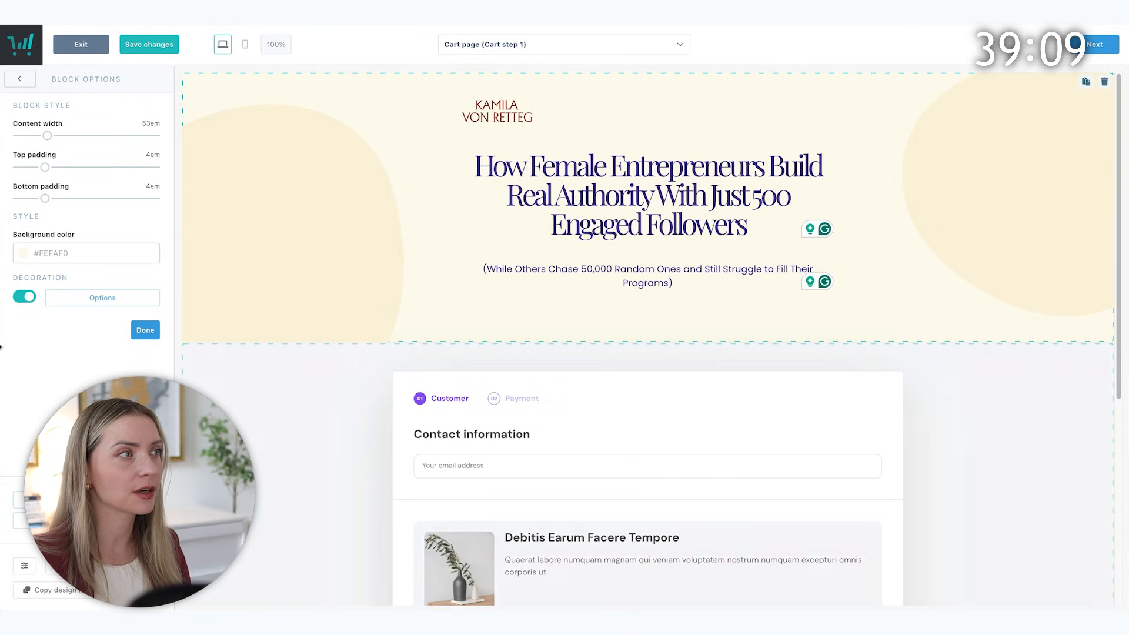
Step: Insert the single-media content block between the hero area and the cart form
left_click(20, 79)
left_click(80, 159)
left_click(86, 461)
left_click_drag(78, 174, 658, 325)
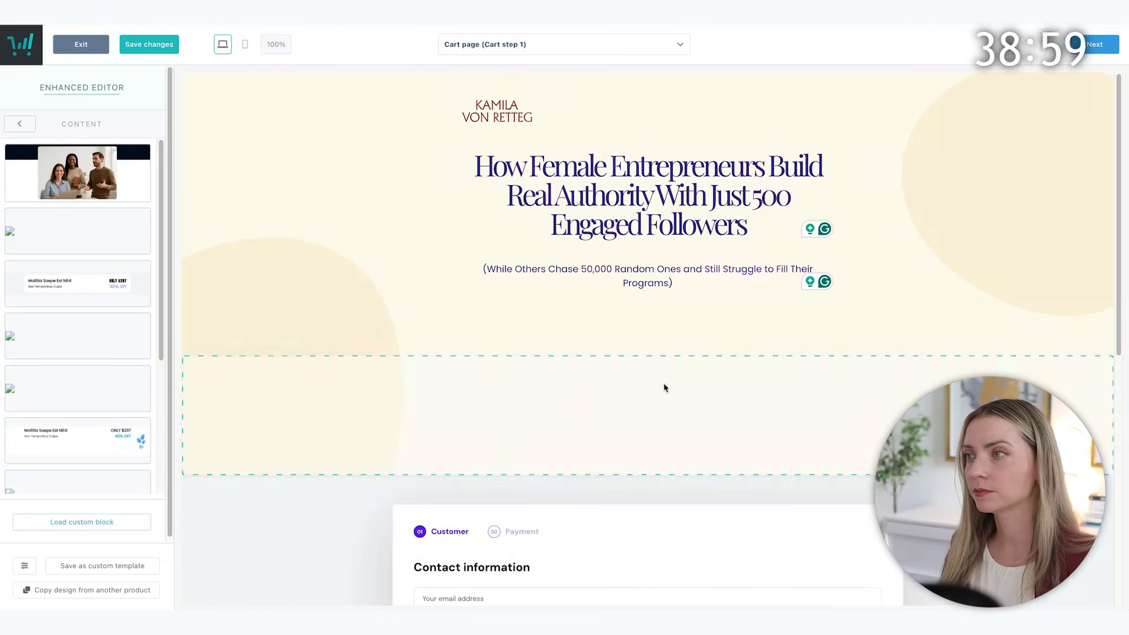
Step: Copy the embed code of the Micro Authority Blueprint VSL from Vimeo and embed the video in the new content block
left_click(656, 376)
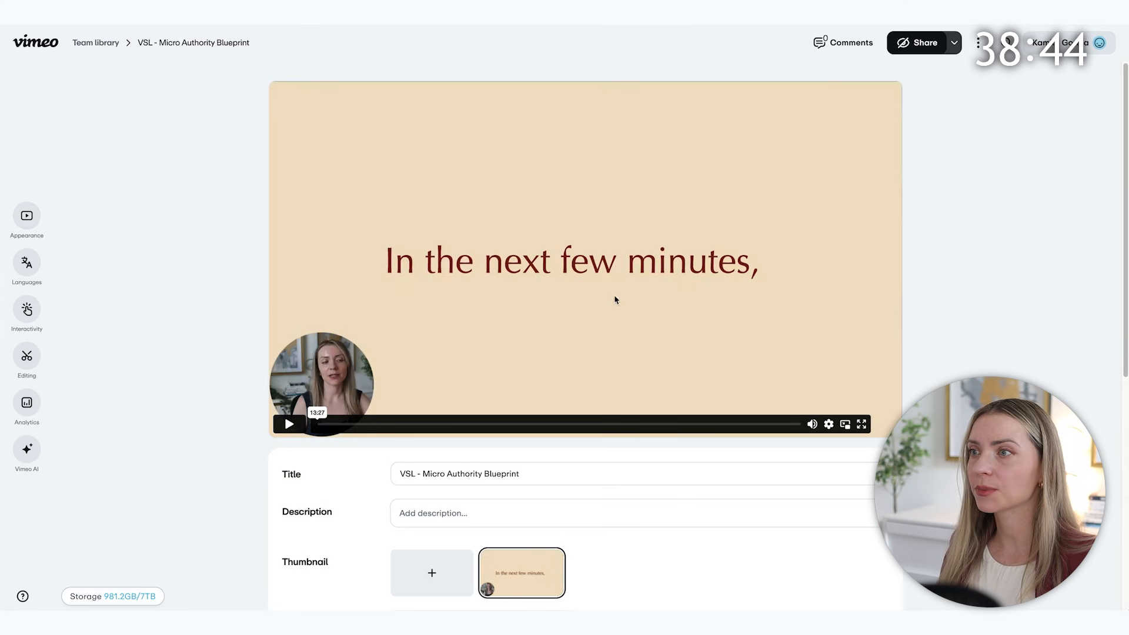
left_click(920, 43)
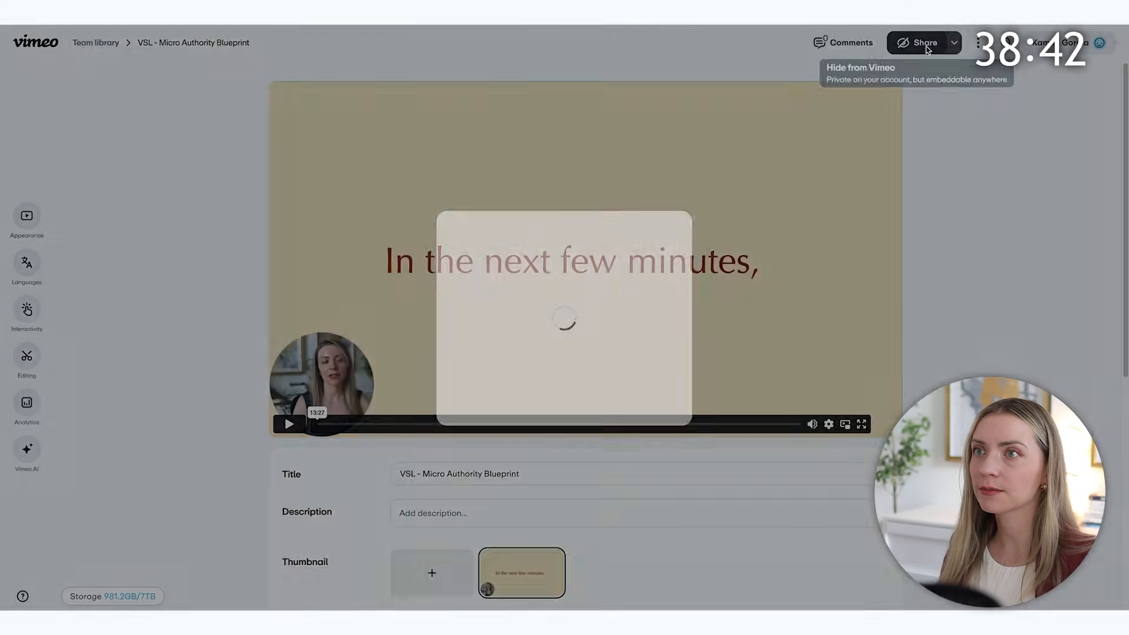
left_click(492, 175)
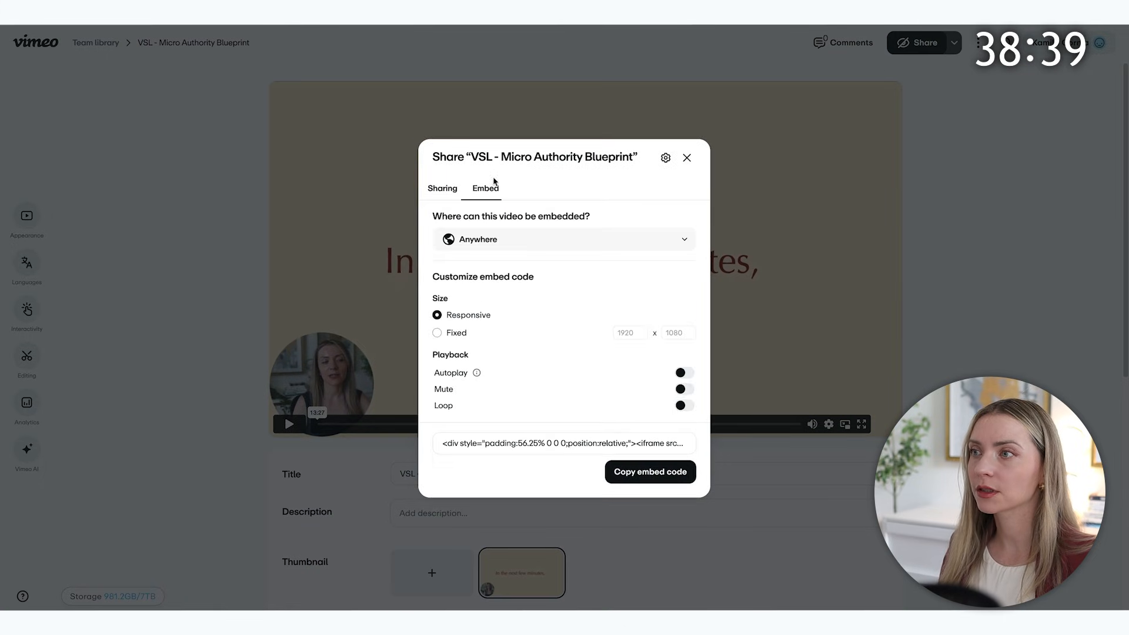
left_click(642, 473)
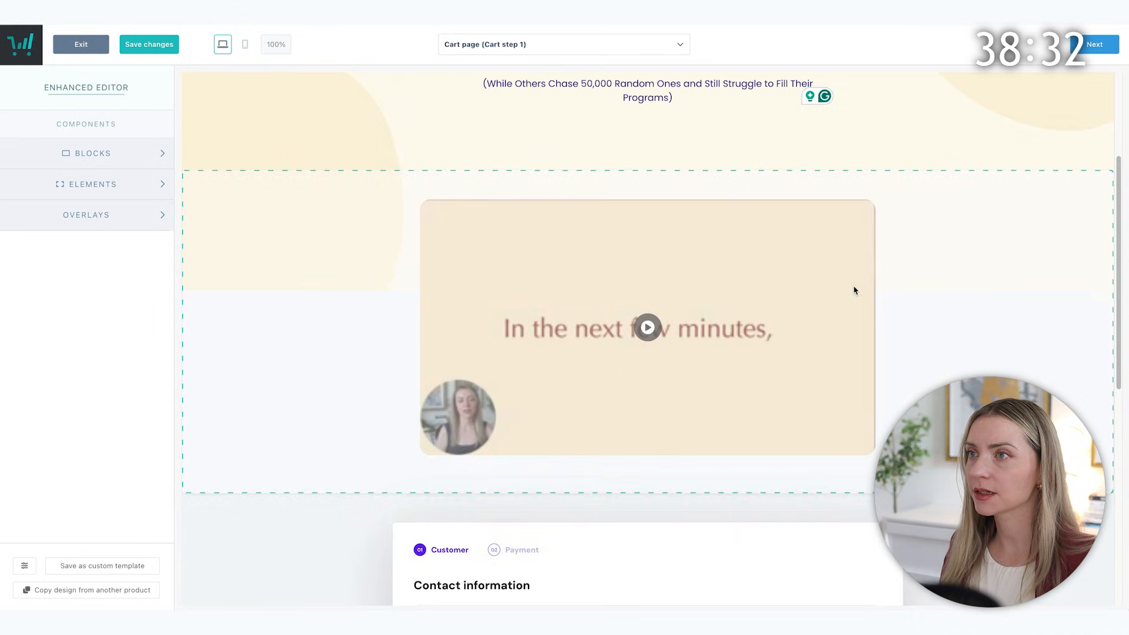
Step: Add a text element below the video for the "Watch this 15-minute training" line from Claude's sales page
scroll(713, 240, "up", 2)
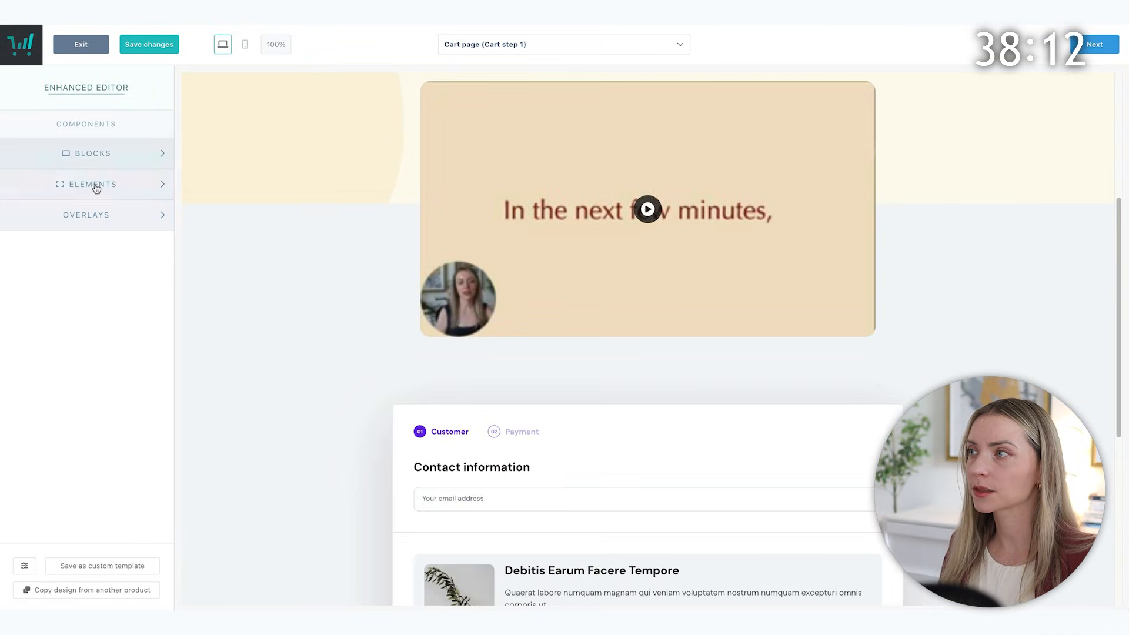
left_click(93, 184)
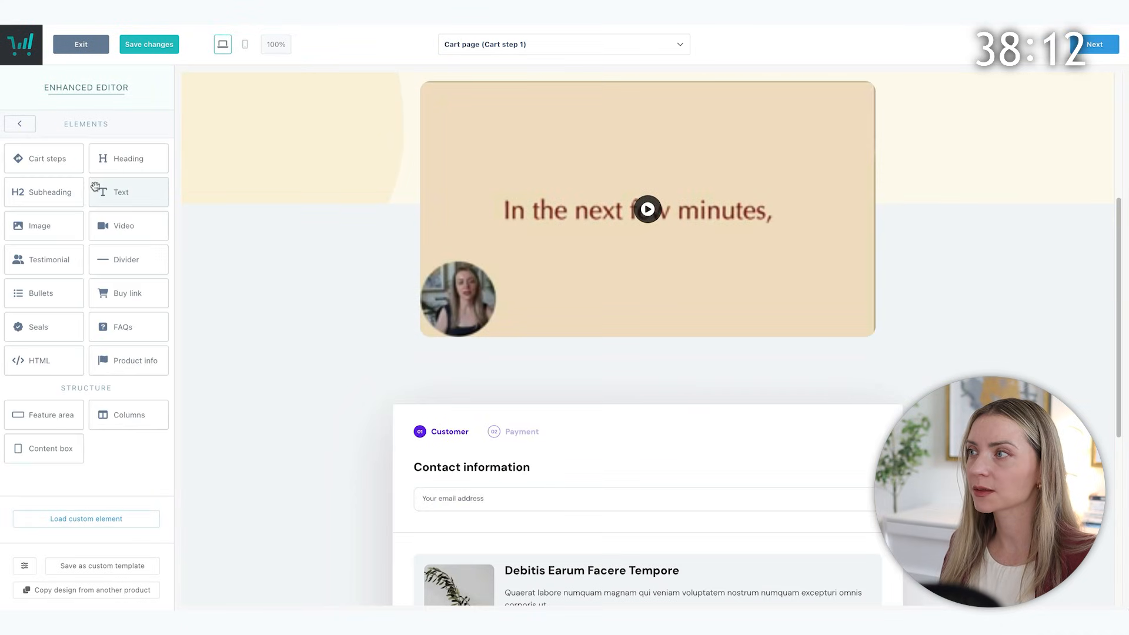
left_click_drag(124, 210, 386, 323)
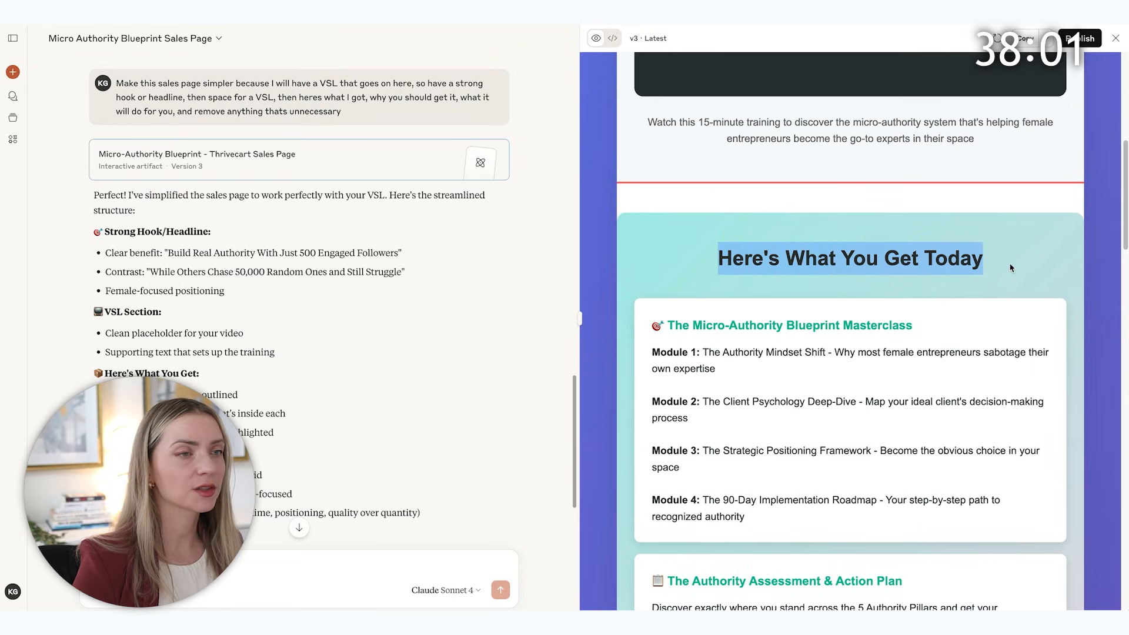
Step: Insert the four-item icon list block below the video text and title it "Here's What You Get Today"
left_click(992, 264)
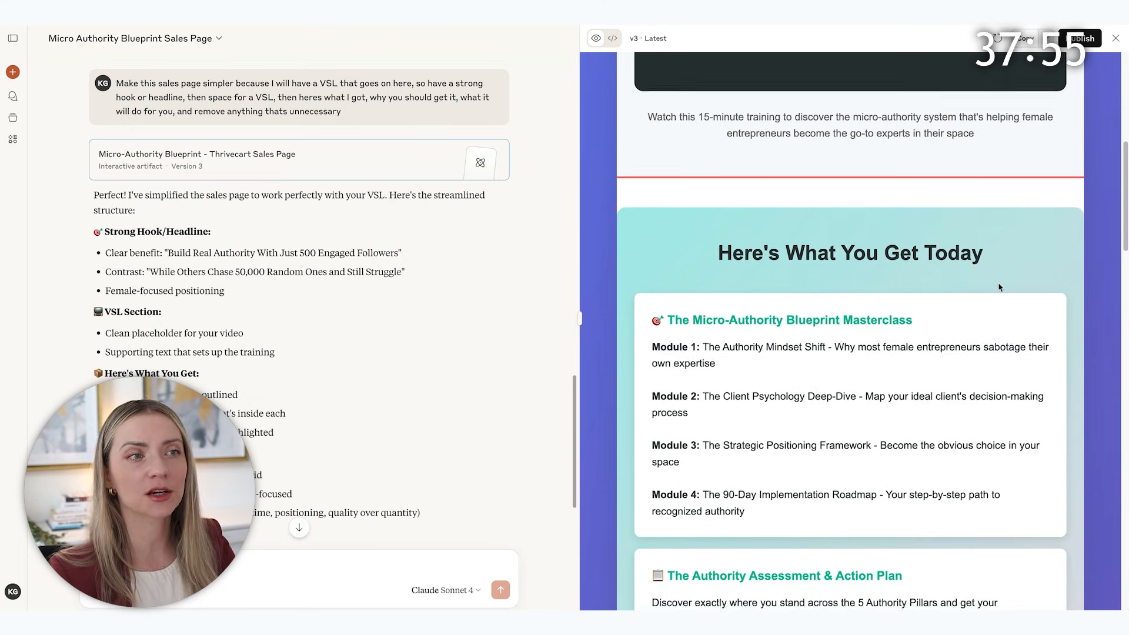
scroll(999, 286, "down", 5)
scroll(999, 286, "up", 10)
scroll(999, 286, "down", 2)
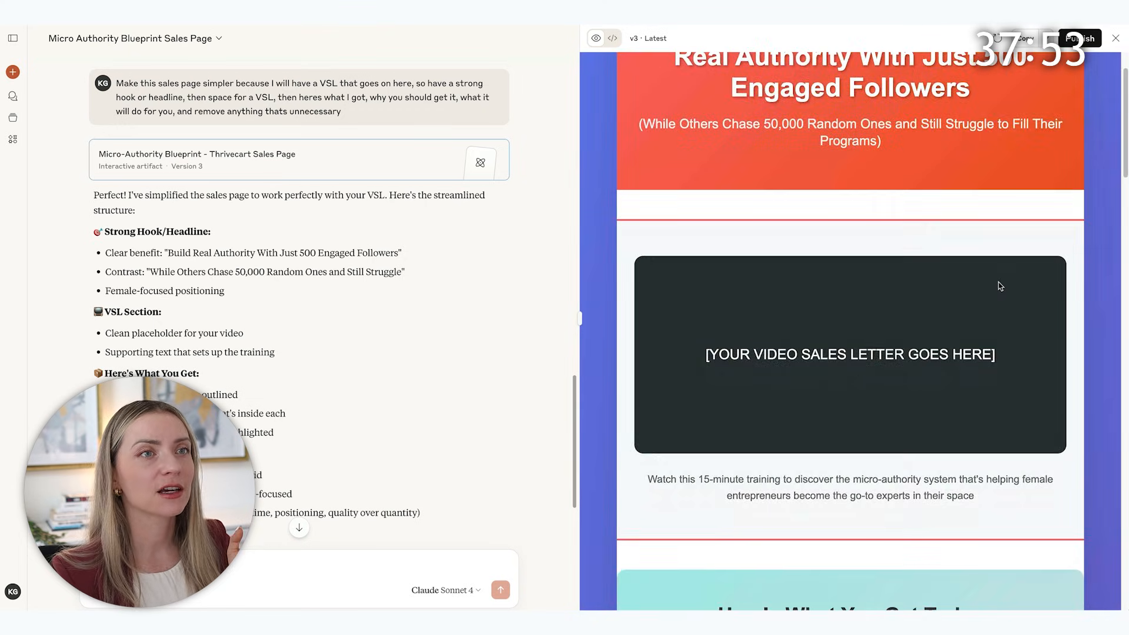
scroll(1101, 170, "down", 6)
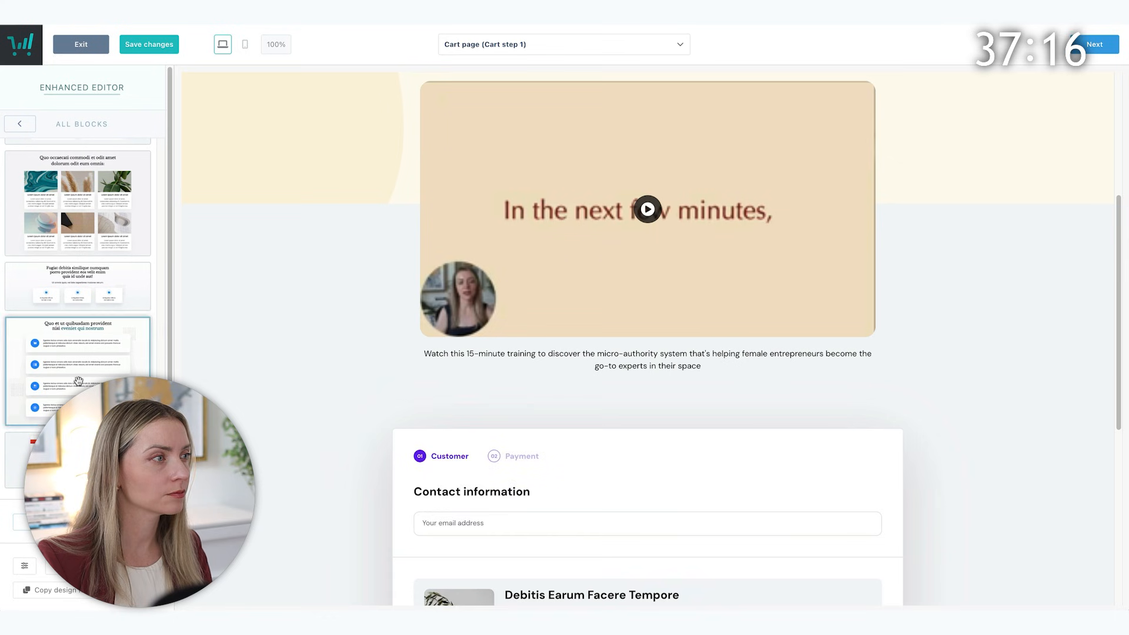
left_click_drag(78, 370, 520, 421)
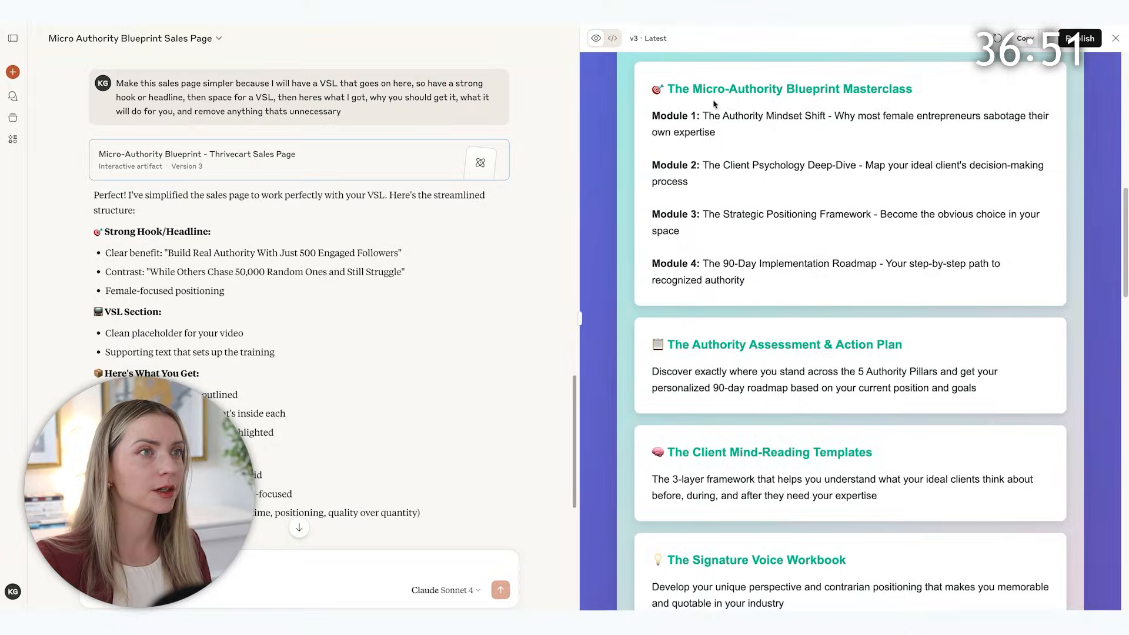
Step: Replace the first list item's placeholder text with "The Micro-Authority Blueprint Masterclass" copied from Claude's sales page
triple_click(719, 88)
key("ctrl+c")
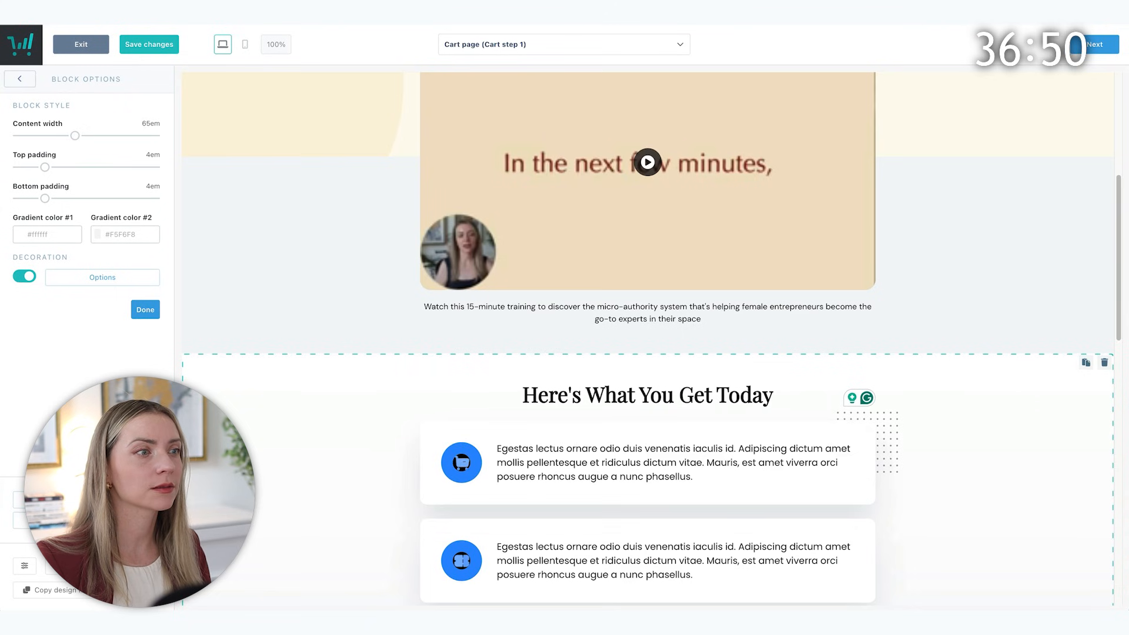
scroll(602, 362, "down", 2)
double_click(602, 361)
triple_click(602, 361)
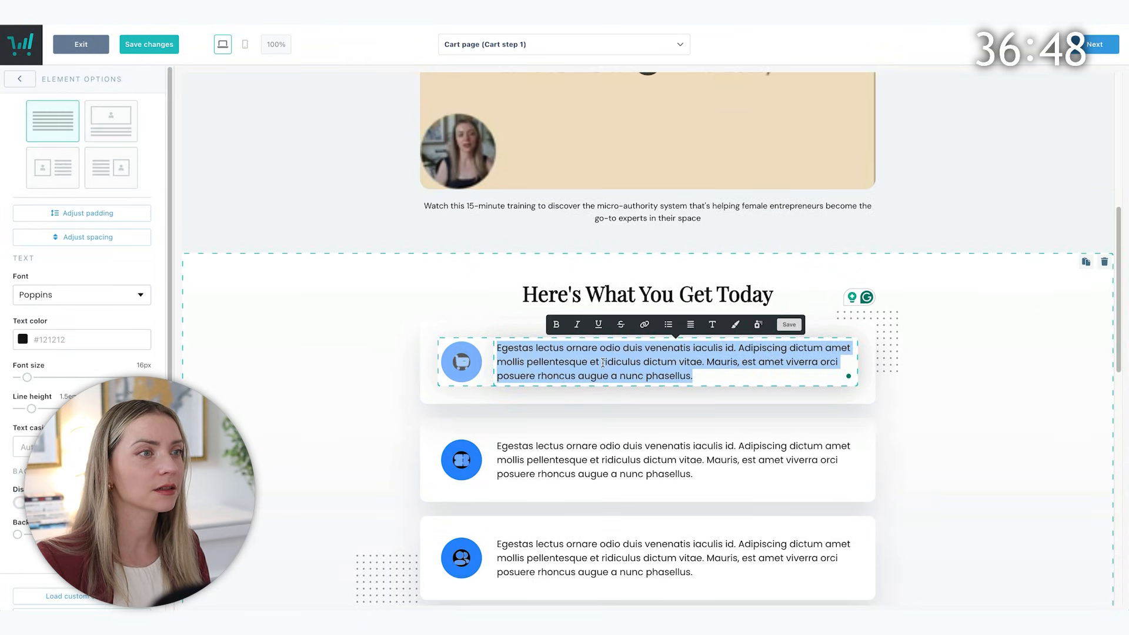
key("ctrl+v")
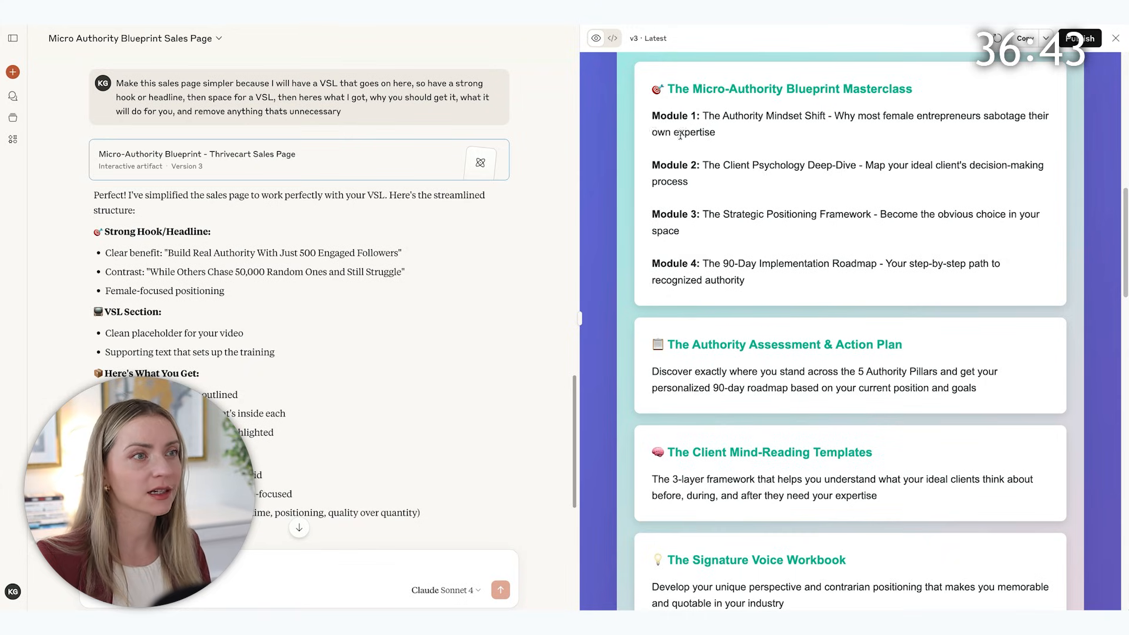
Step: Add the four module descriptions from Claude's sales page below the Masterclass title in the first list item
left_click_drag(652, 116, 777, 280)
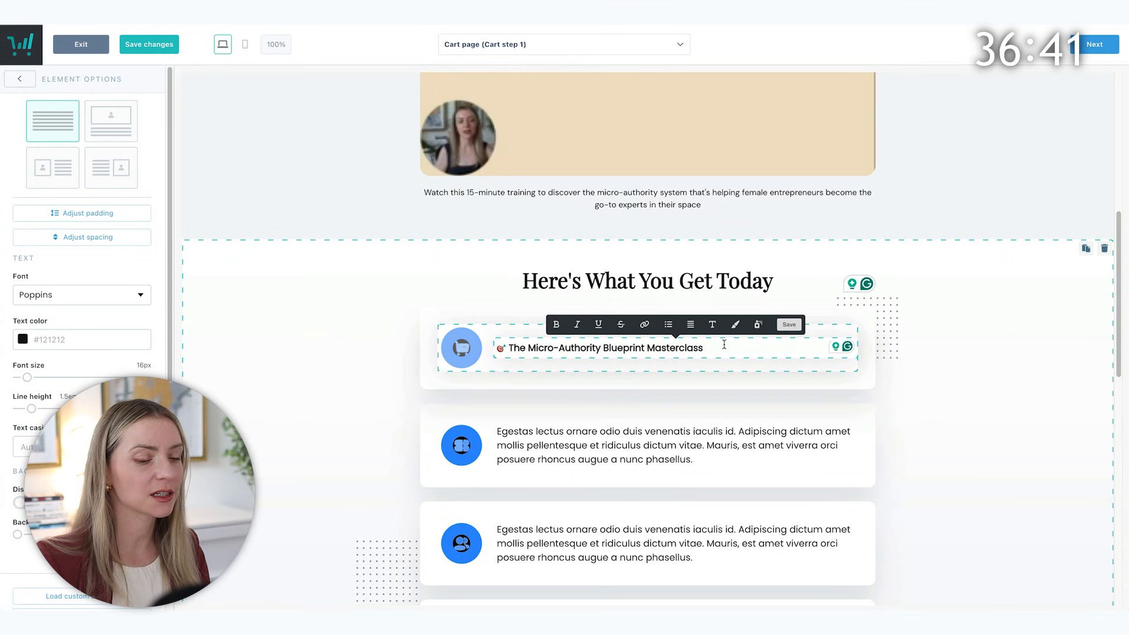
type("Module 1: The Authority Mindset Shift - Why most female entrepreneurs sabotage their own expertise Module 2: The Client Psychology Deep-Dive - Map your ideal client's decision-making process Module 3: The Strategic Positioning Framework - Become the obvious choice in your space Module 4: The 90-Day Implementation Roadmap - Your step-by-step path to recognized authority")
triple_click(618, 399)
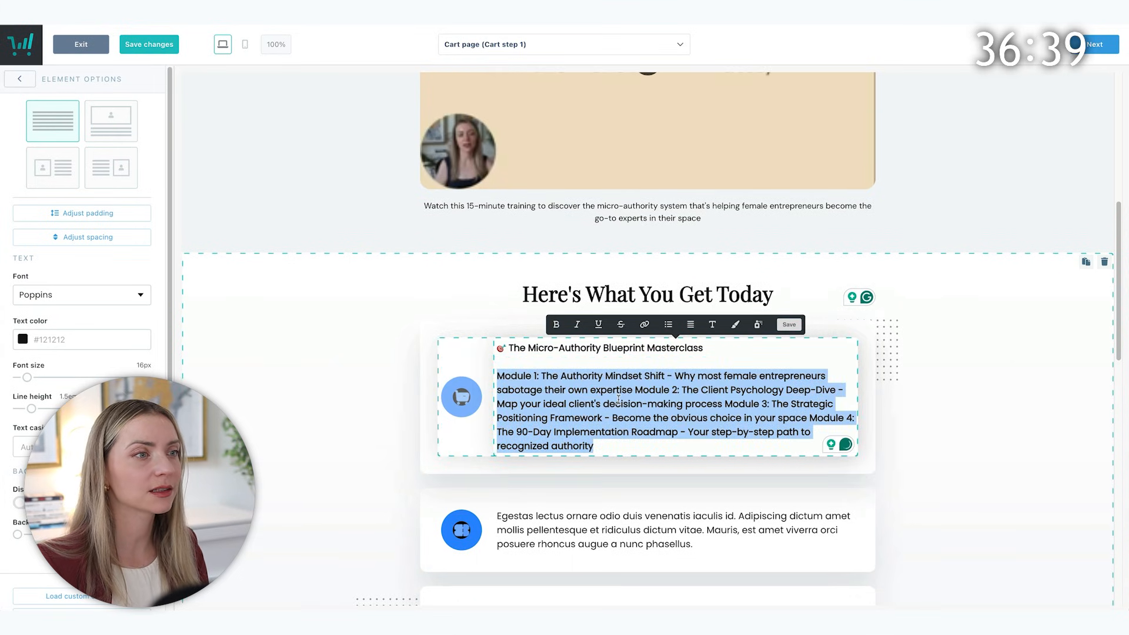
Step: Rename each "Module" to "Lesson" in the first list item and put every lesson in its own paragraph
left_click(626, 388)
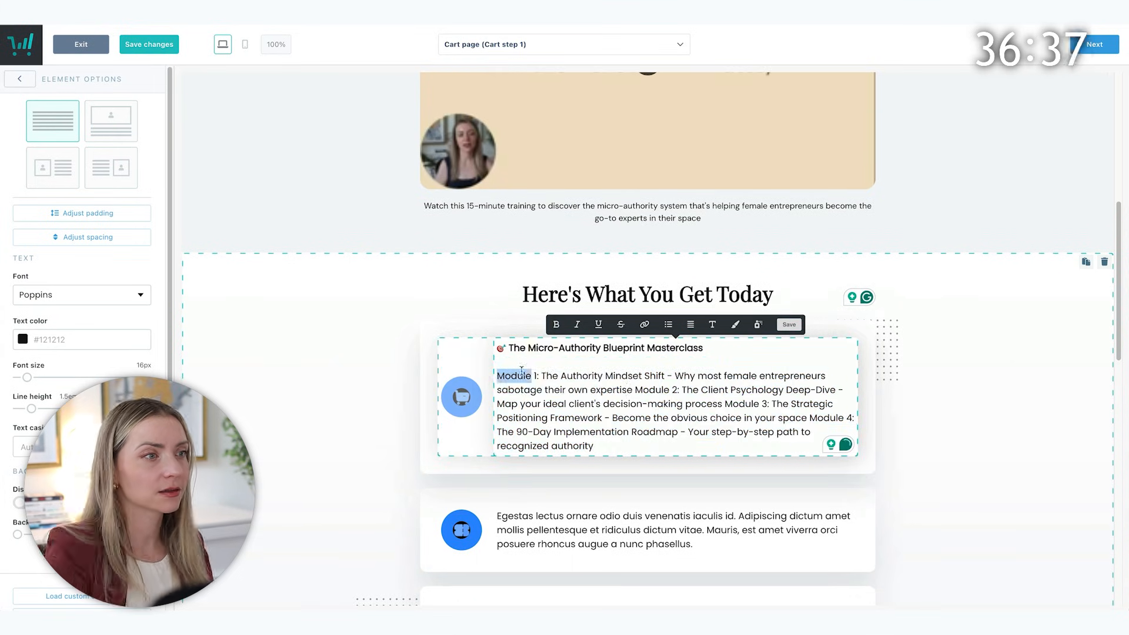
type("on")
left_click(635, 390)
key("Return")
key("Return")
left_click(619, 432)
key("Return")
key("Return")
type("Lesson")
key("Return")
key("Return")
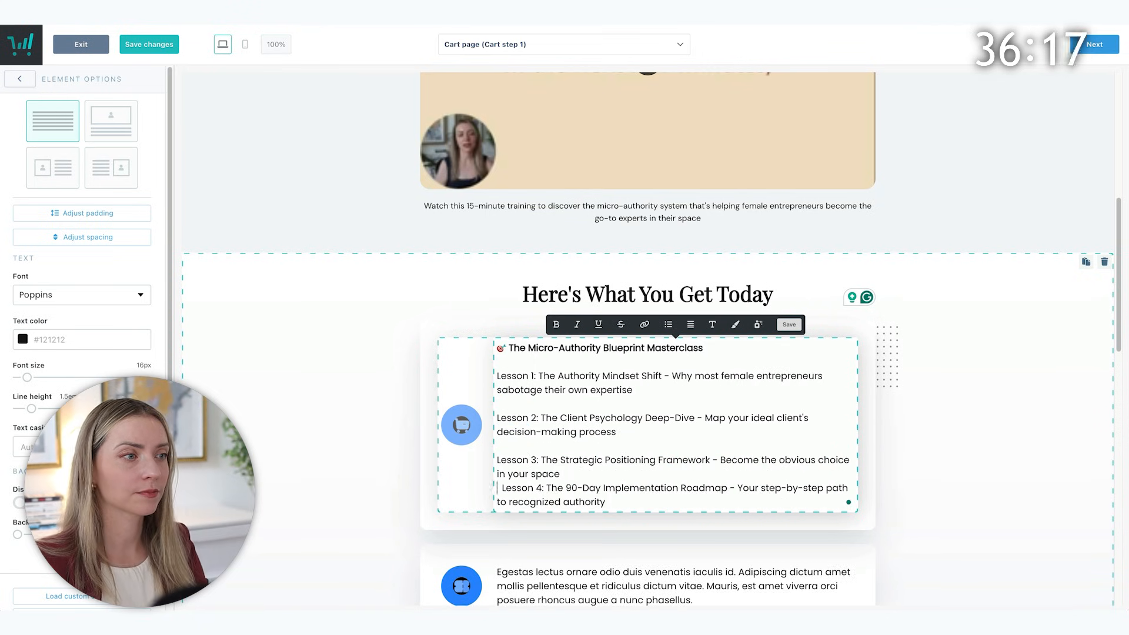
left_click(1028, 448)
Step: Fill the second list item with "The Authority Assessment & Action Plan" title and its description from Claude's sales page
scroll(675, 476, "down", 2)
triple_click(675, 476)
type("📋 The Authority Assessment & Action Plan")
key("Return")
key("Return")
triple_click(734, 362)
type("Discover exactly where you stand across the 5 Authority Pillars and get your personalized 90-day roadmap based on your current position and goals")
left_click(1000, 446)
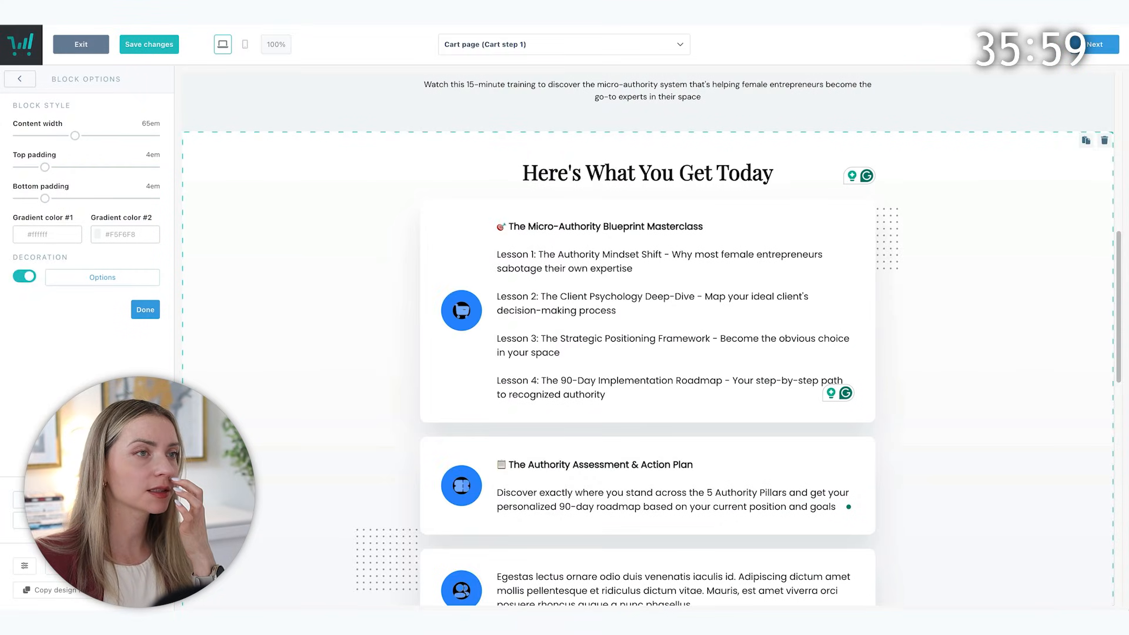
Step: Replace the third list item's placeholder text with "The Client Mind-Reading Templates" title from Claude's sales page
key("ctrl+Tab")
scroll(734, 361, "down", 1)
left_click(770, 356)
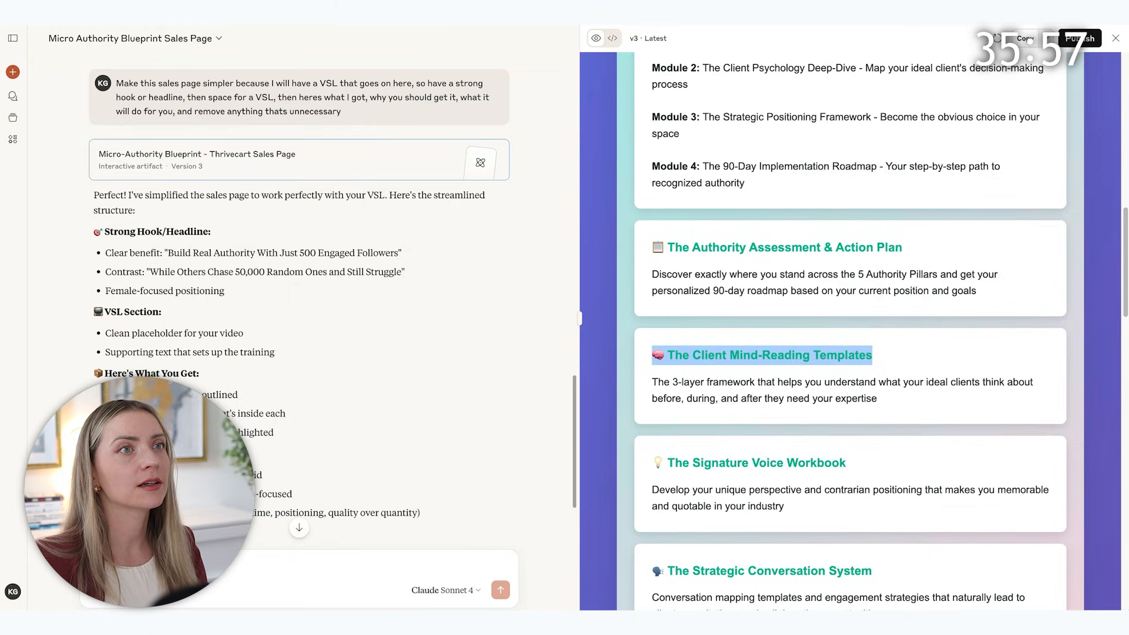
key("ctrl+Tab")
scroll(644, 534, "down", 2)
triple_click(641, 504)
type("🧠 The Client Mind-Reading Templates")
key("ctrl+a")
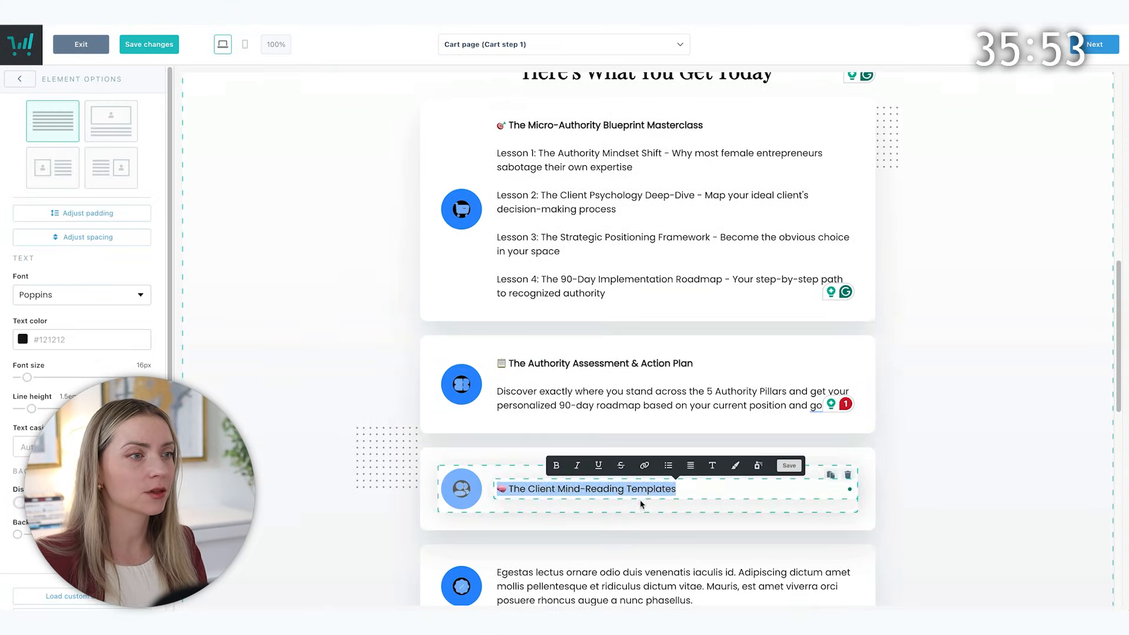
left_click(691, 493)
scroll(691, 492, "up", 1)
Step: Try using the "FOUNDING MEMBER BONUSES" title from Claude's sales page as the heading of the cream feature block
key("ctrl+Tab")
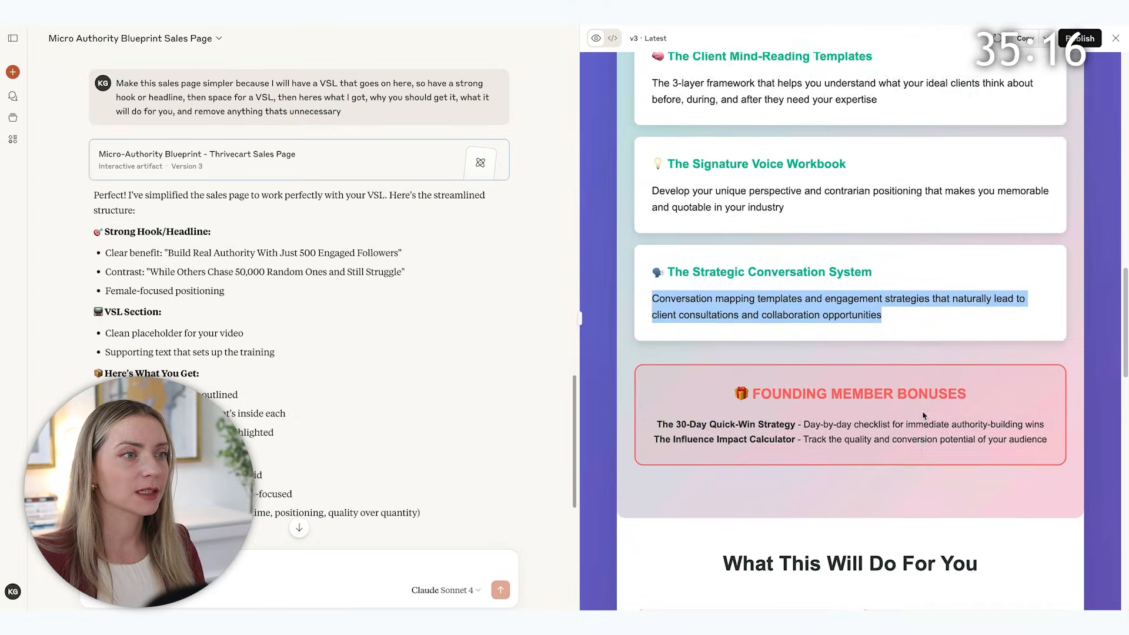
scroll(868, 337, "down", 2)
left_click(868, 338)
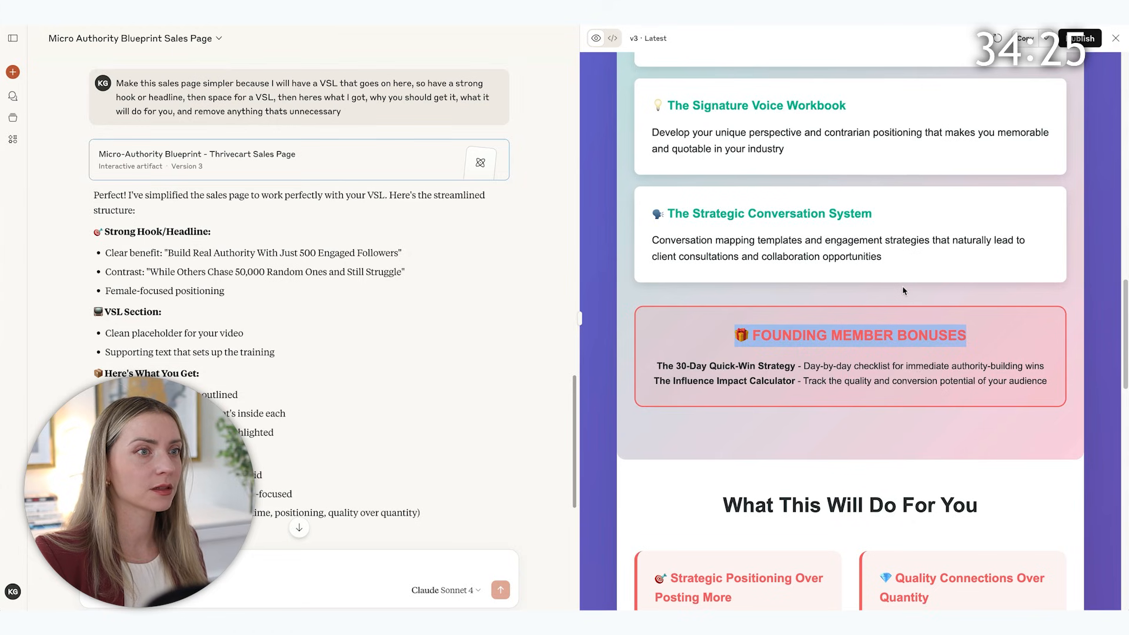
Step: Change the cream block's heading to "What This Will Do For You" and copy the "Strategic Positioning Over Posting More" description from Claude's page
scroll(810, 311, "down", 1)
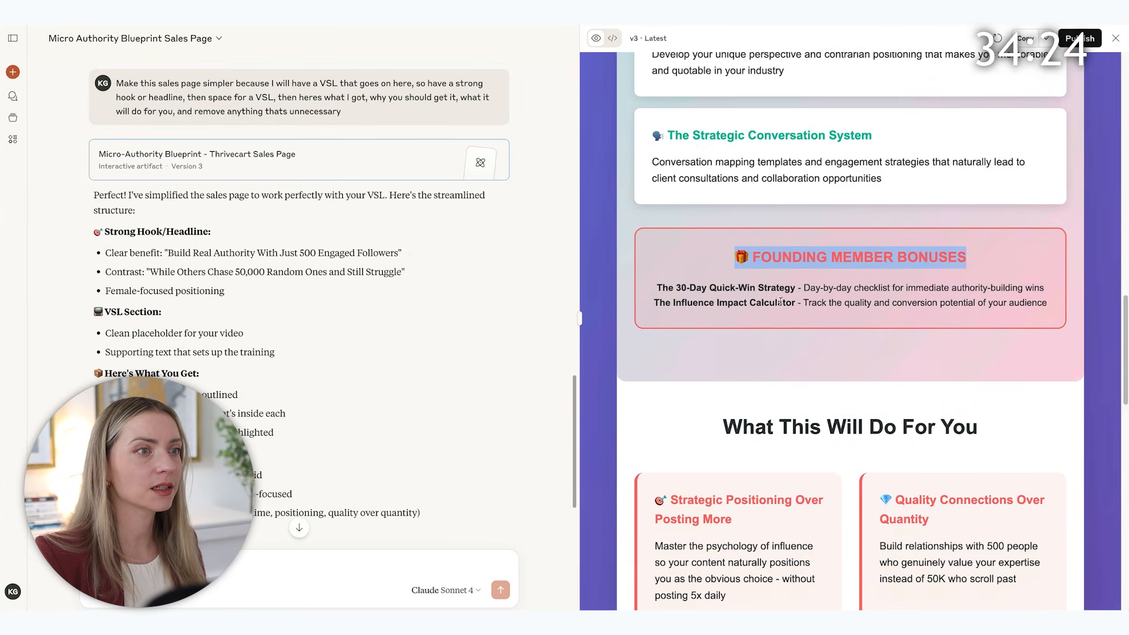
scroll(656, 276, "down", 5)
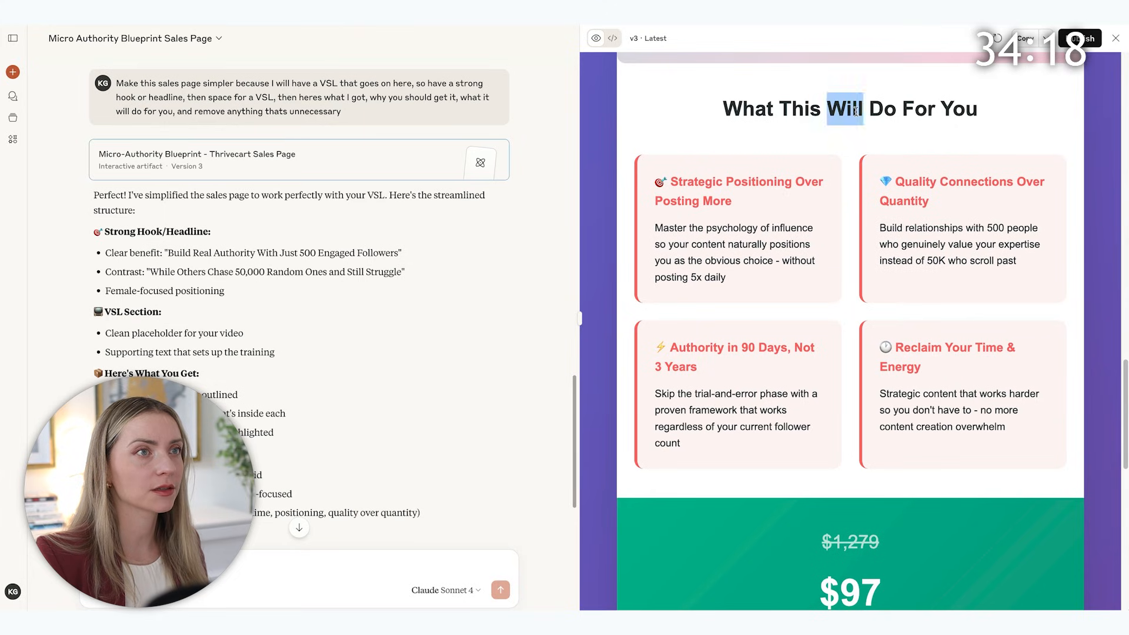
triple_click(856, 110)
key("ctrl+c")
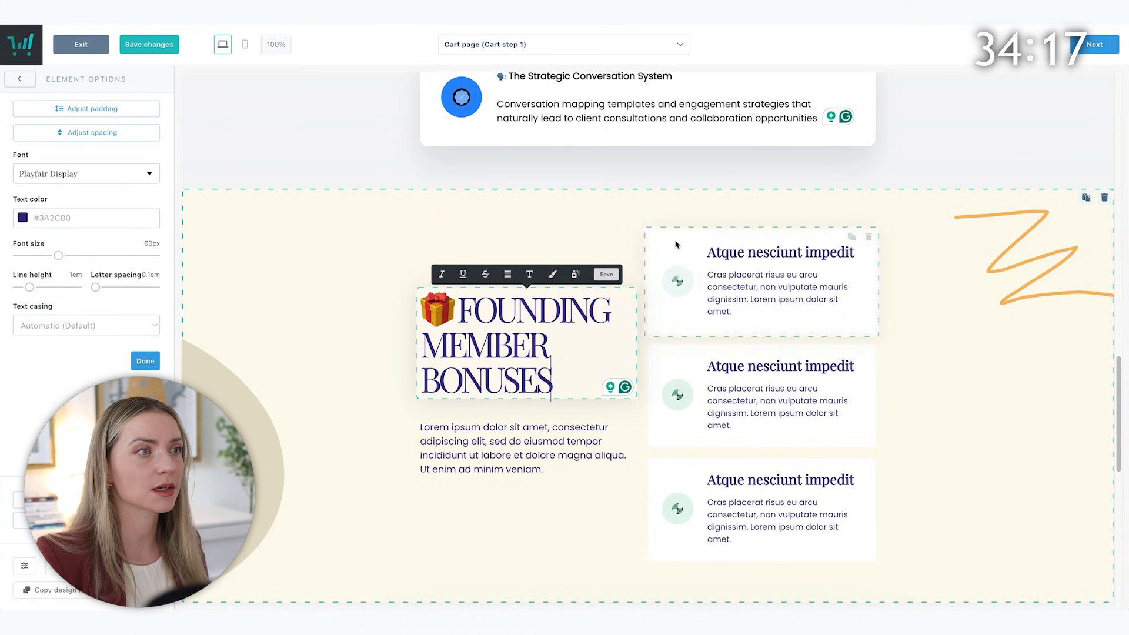
left_click_drag(419, 294, 614, 394)
key("ctrl+v")
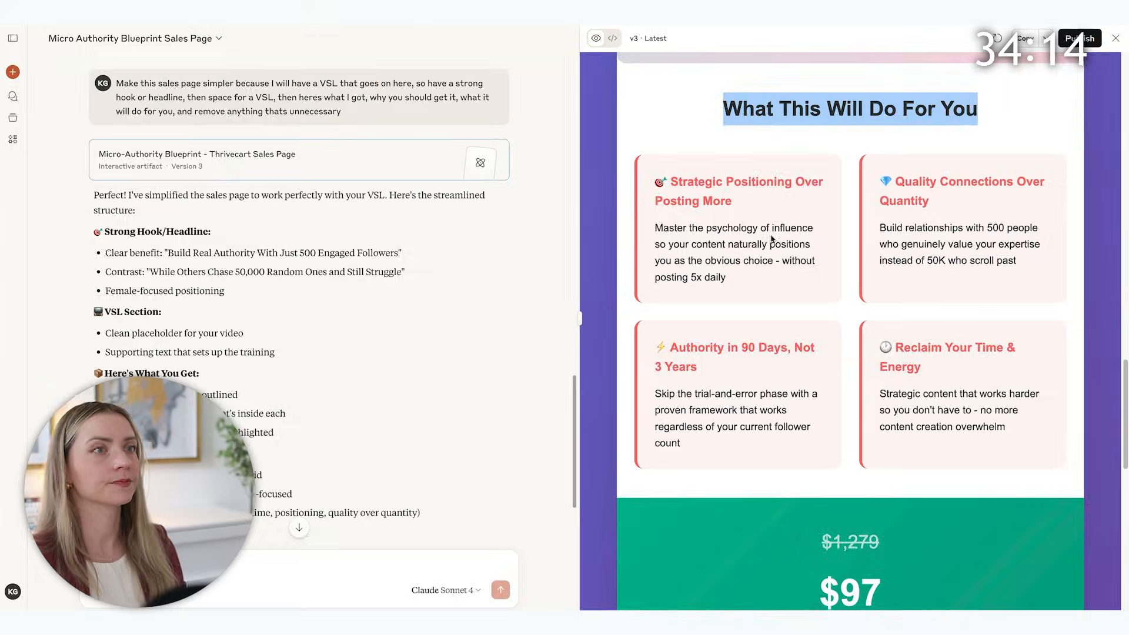
left_click_drag(655, 227, 726, 277)
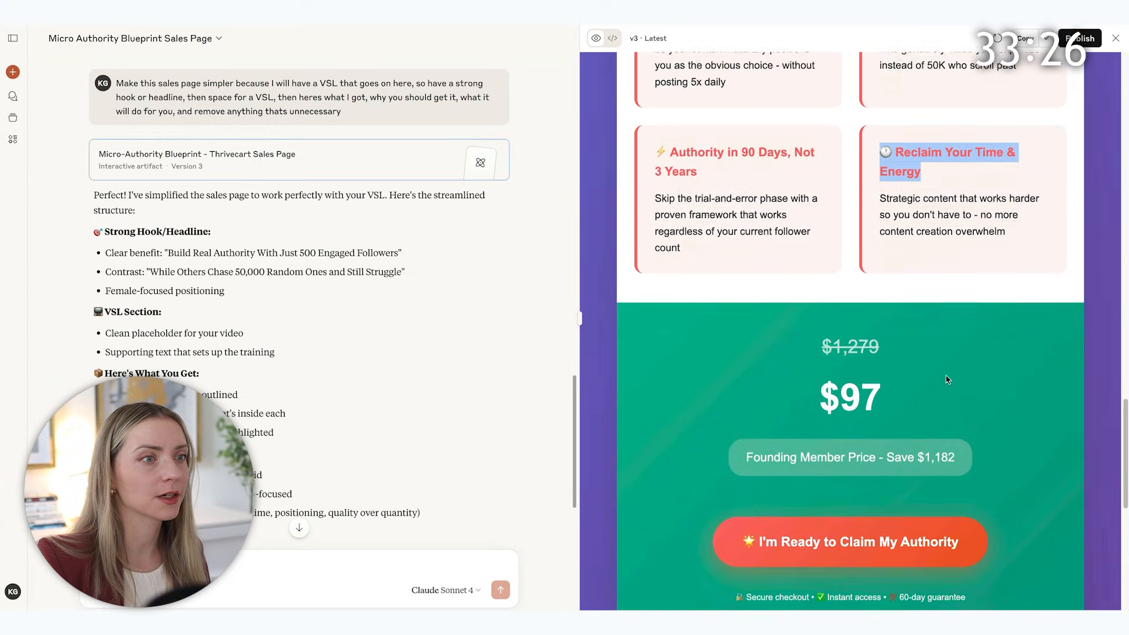
Step: Add the closing line "The women who become THE authorities in their spaces don't have bigger audiences" from Claude's sales page above the checkout form
scroll(947, 378, "down", 3)
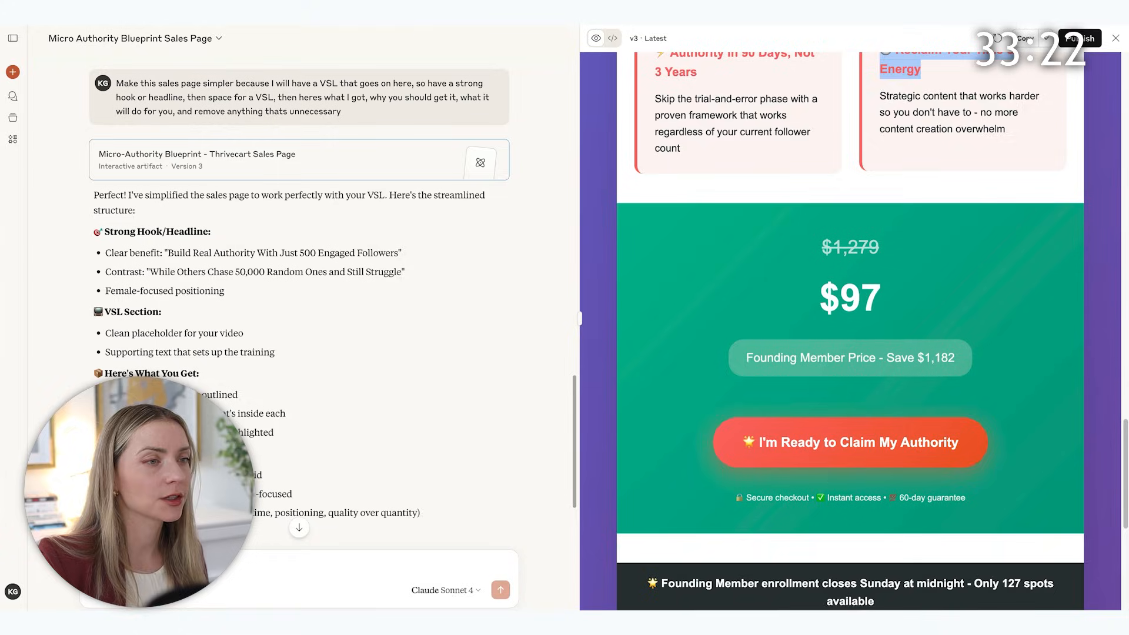
scroll(865, 471, "down", 5)
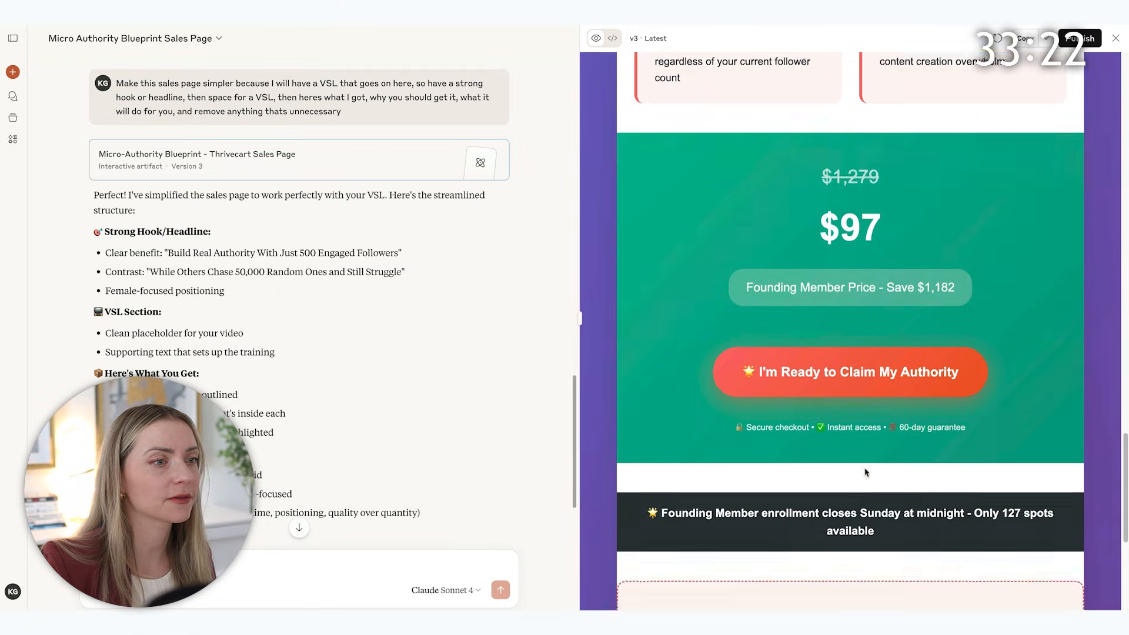
scroll(865, 472, "down", 2)
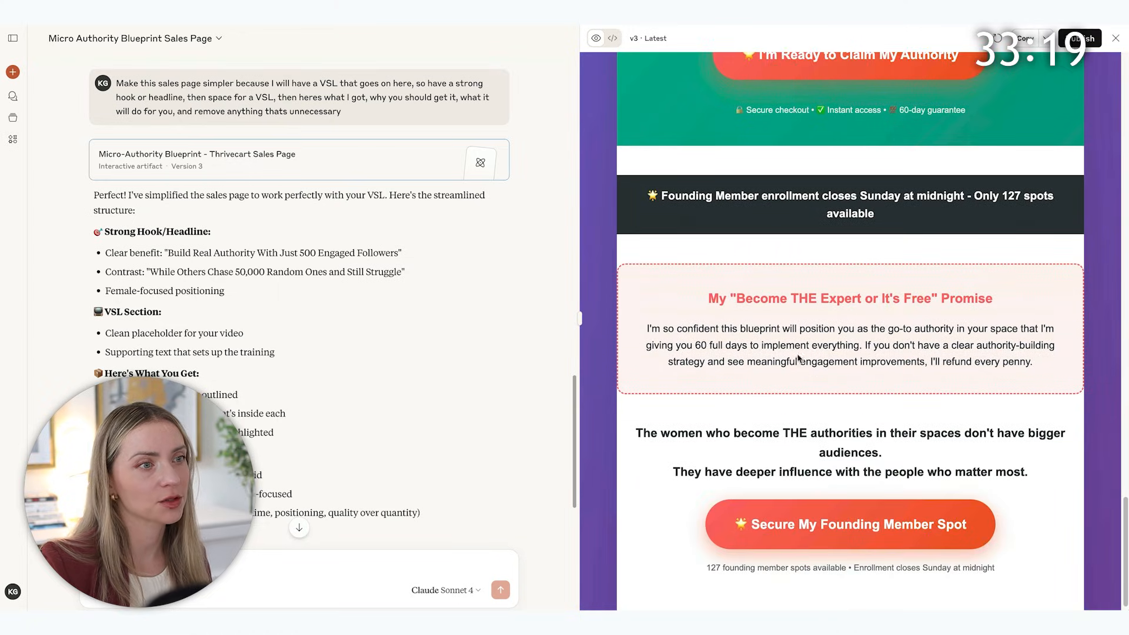
scroll(861, 365, "down", 1)
left_click_drag(858, 379, 1053, 454)
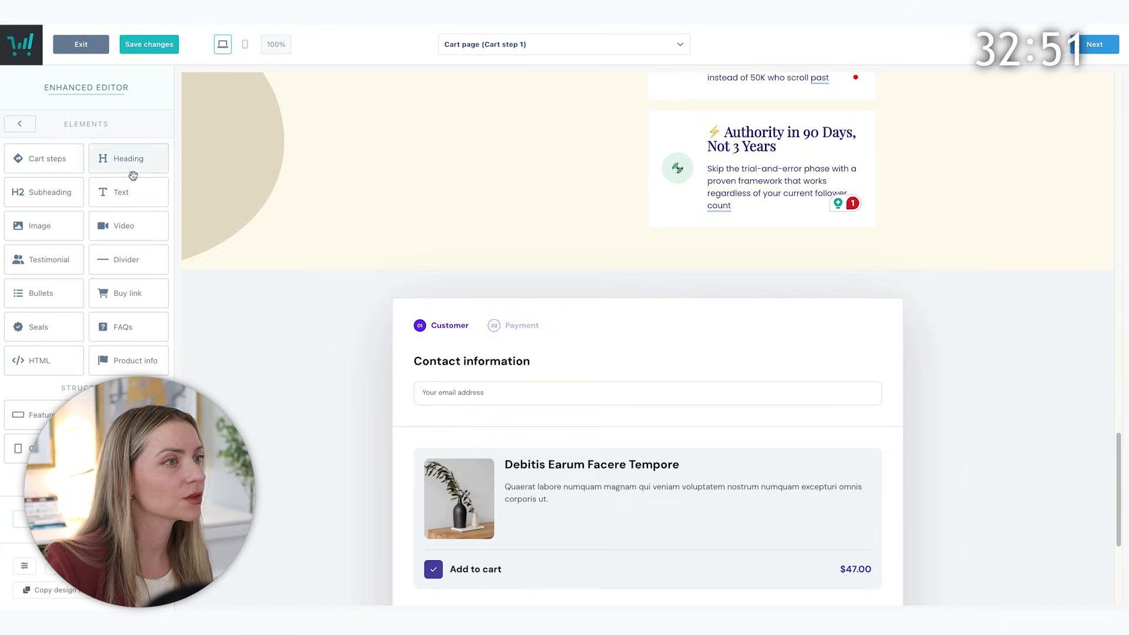
type("The women who become THE authorities in their spaces don't have bigger audiences. They have deeper influence with the people who matter most.")
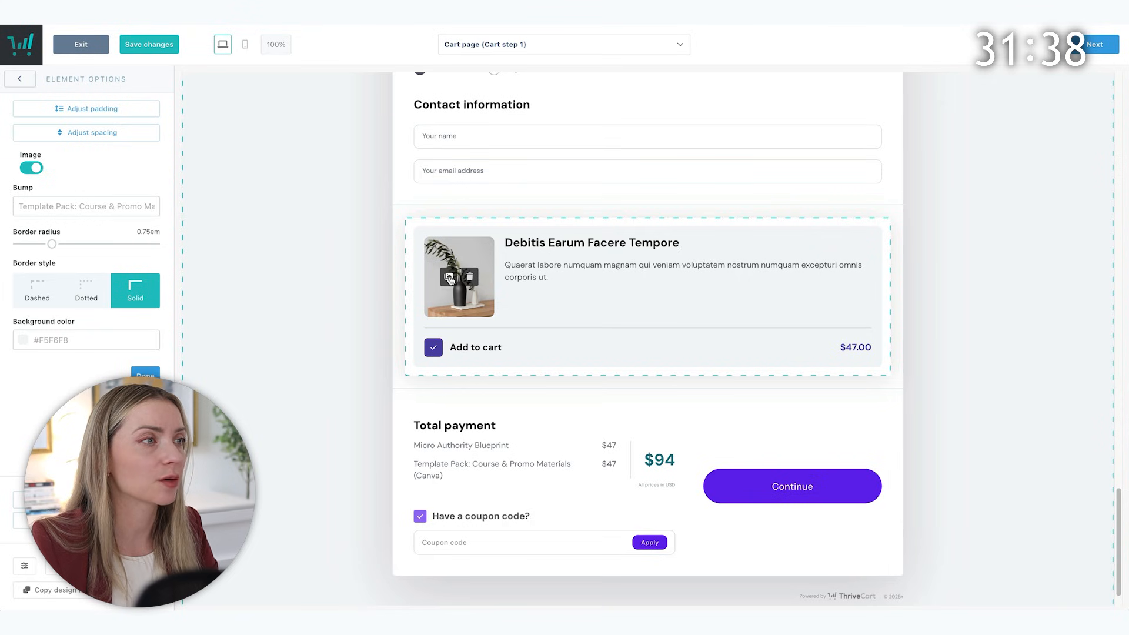
Step: Give the order bump the Course Materials image, the title "Want to add Canva Templates to save even more time?" and the template pack description
left_click(449, 277)
scroll(803, 148, "down", 15)
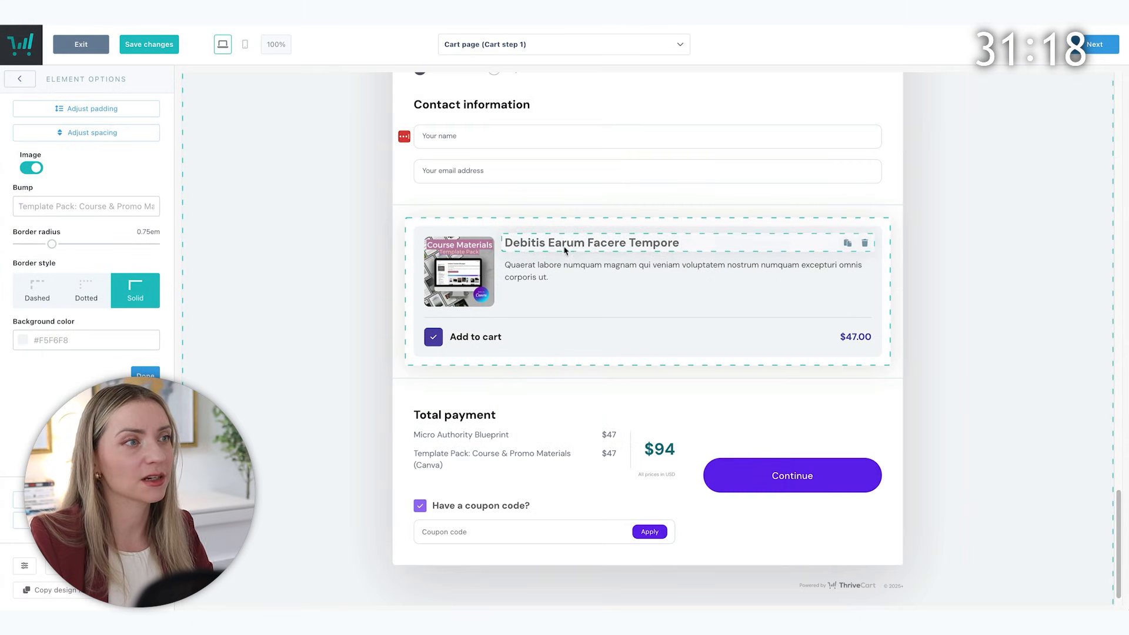
left_click(572, 242)
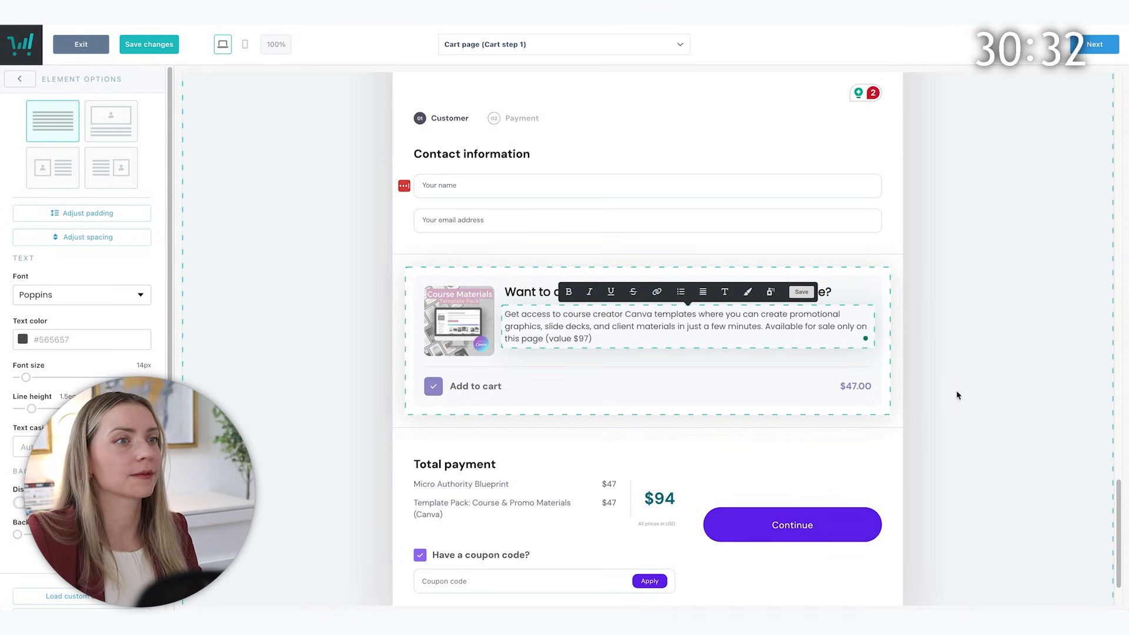
left_click(958, 395)
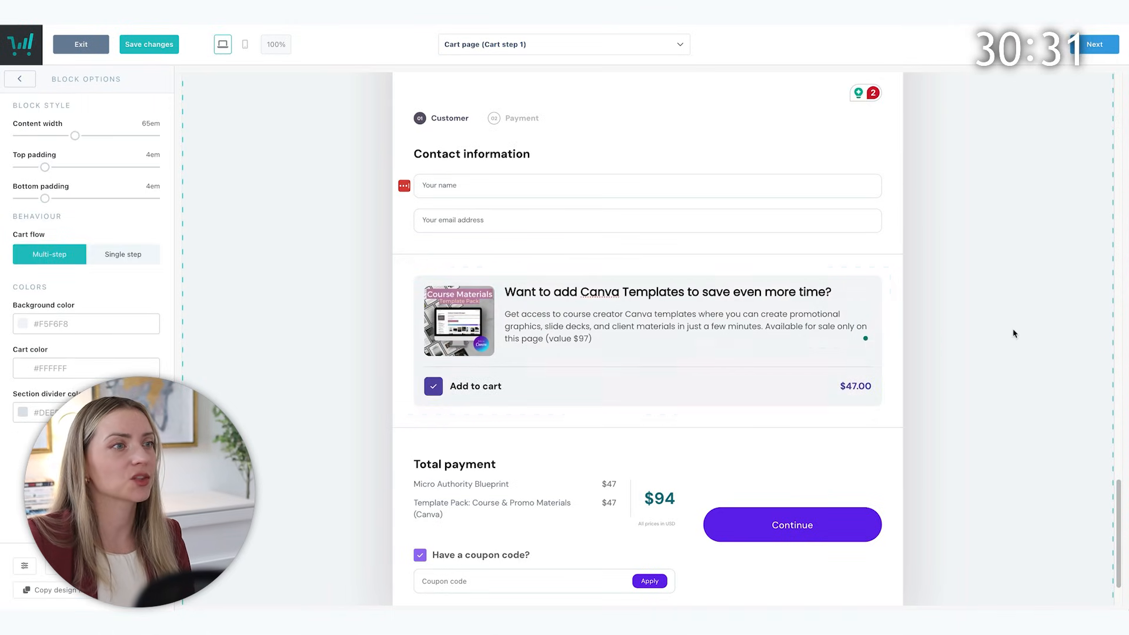
Step: Set the coupon code section's style to Hidden on the checkout form
scroll(868, 321, "down", 2)
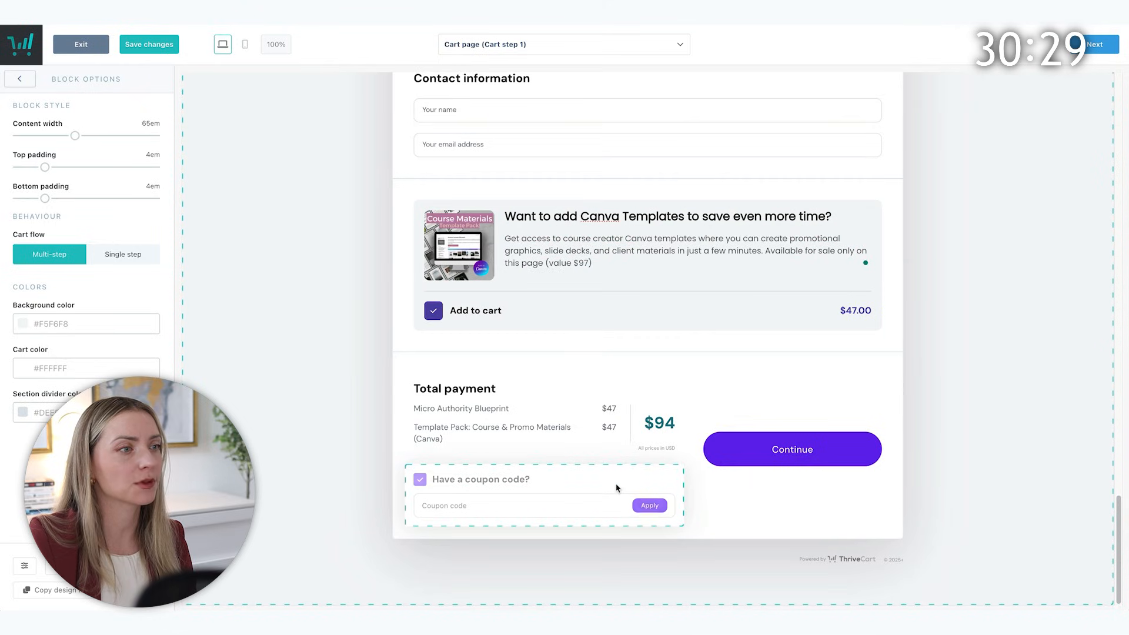
left_click(529, 494)
left_click(73, 194)
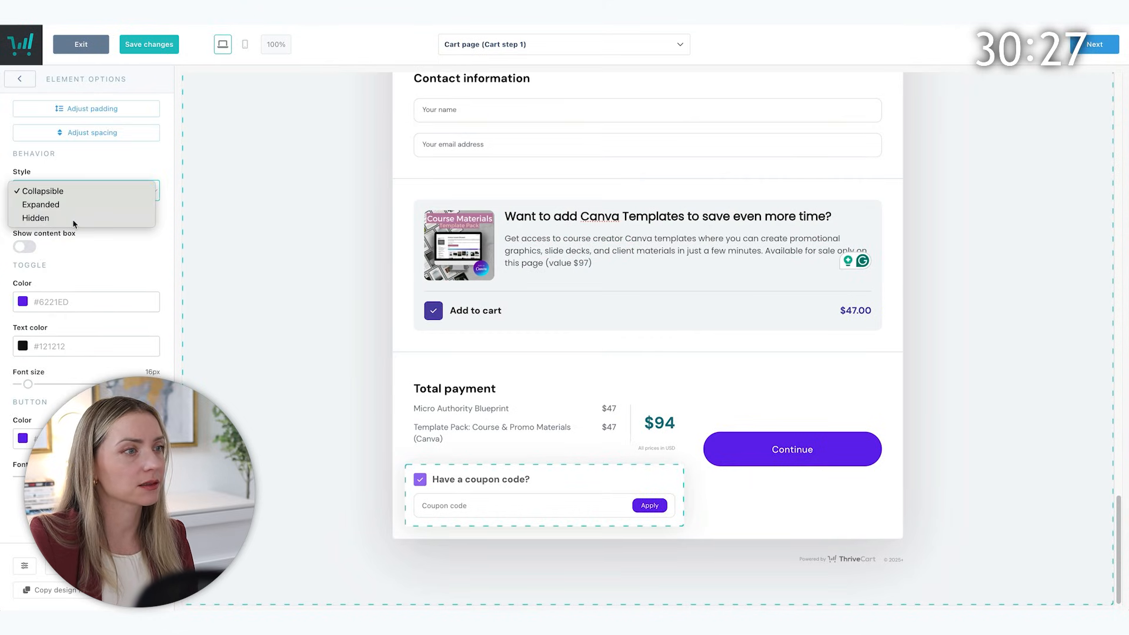
left_click(74, 217)
left_click(928, 489)
scroll(794, 452, "up", 1)
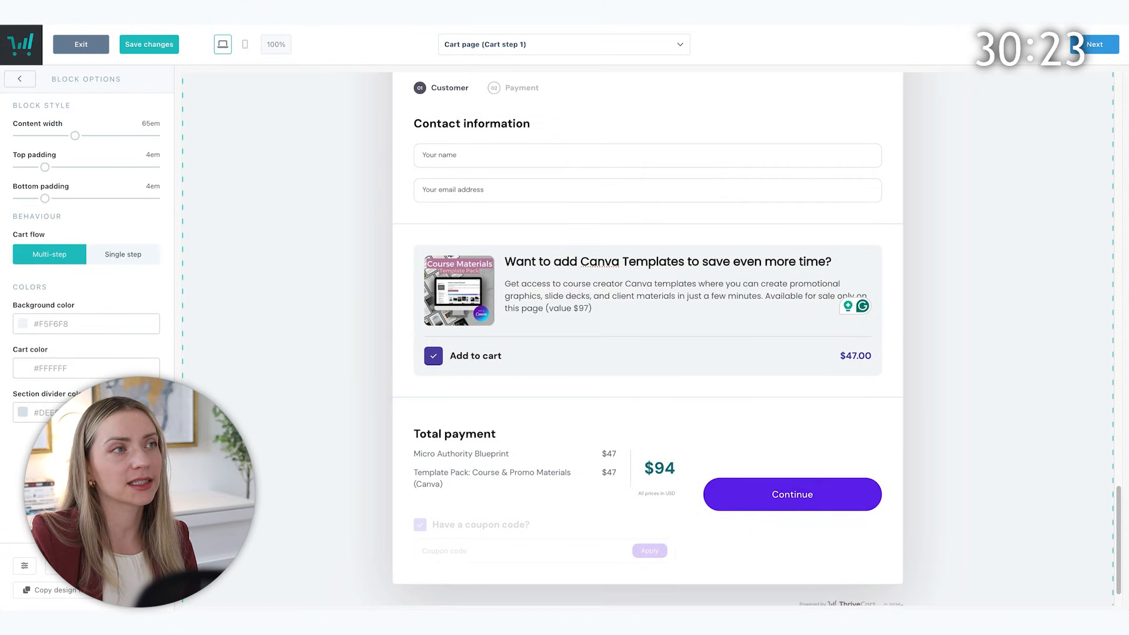
Step: Check the funnel's page list and switch the checkout's cart flow to single step
left_click(522, 47)
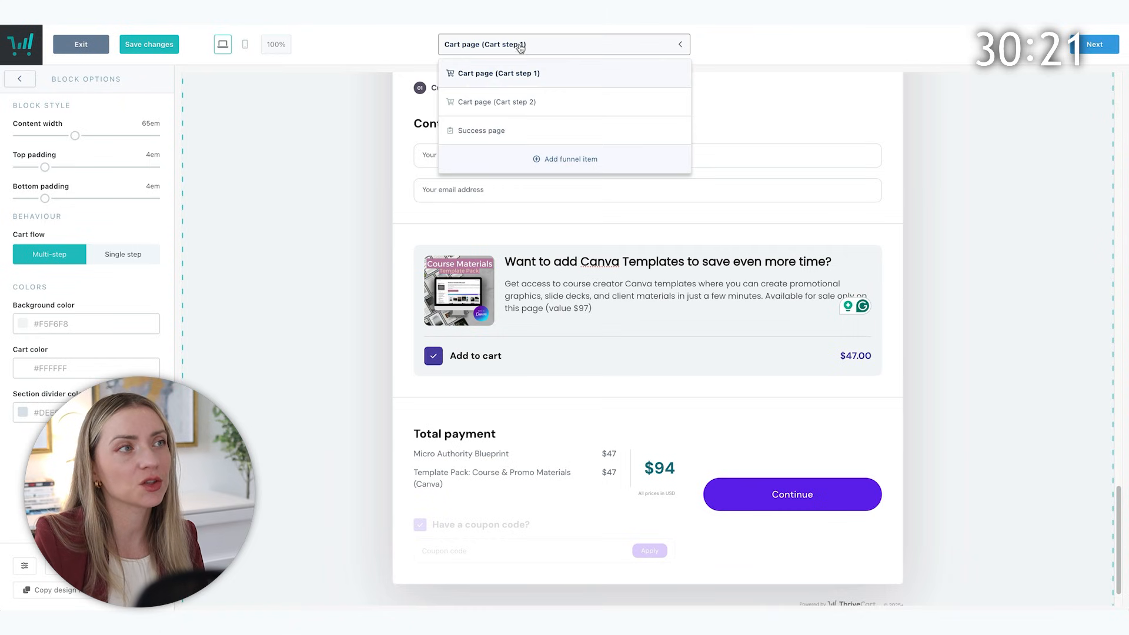
left_click(344, 213)
left_click(132, 257)
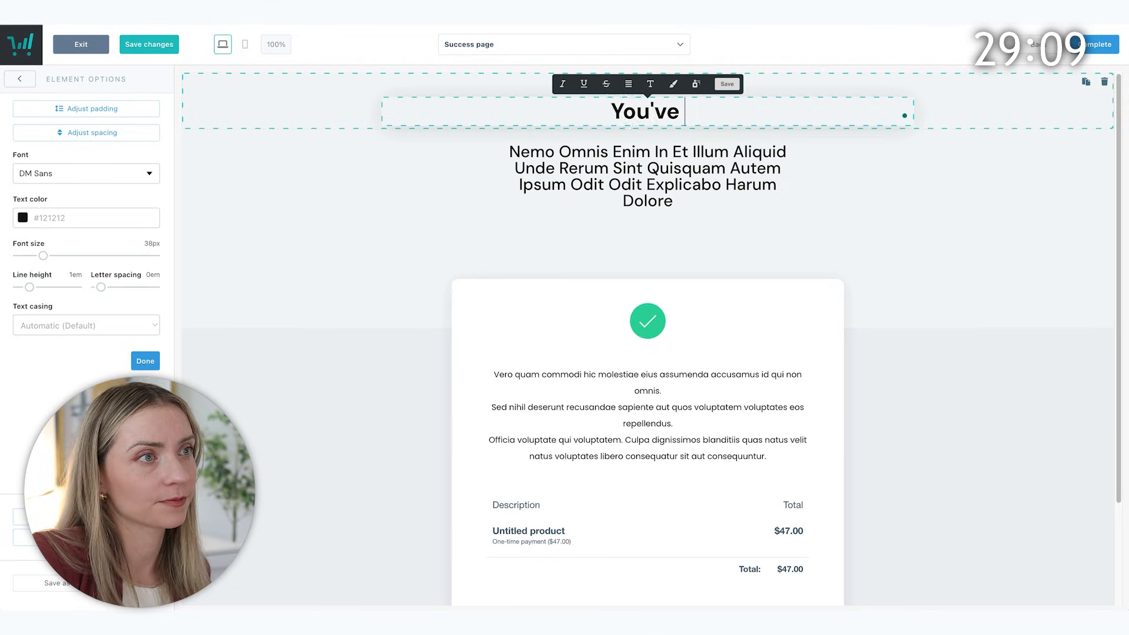
Step: Write "You're all in!" as the success page heading and "Check your inbox for access" as its subheading
type("all in!Check your inbox for acce")
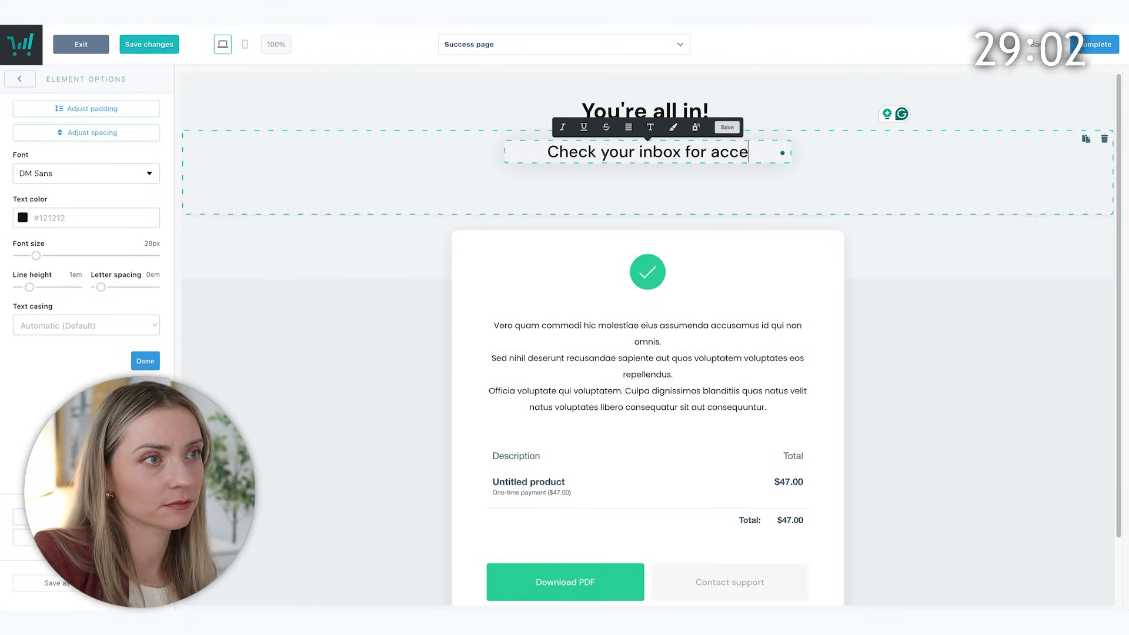
type("ss")
left_click(802, 327)
left_click(670, 147)
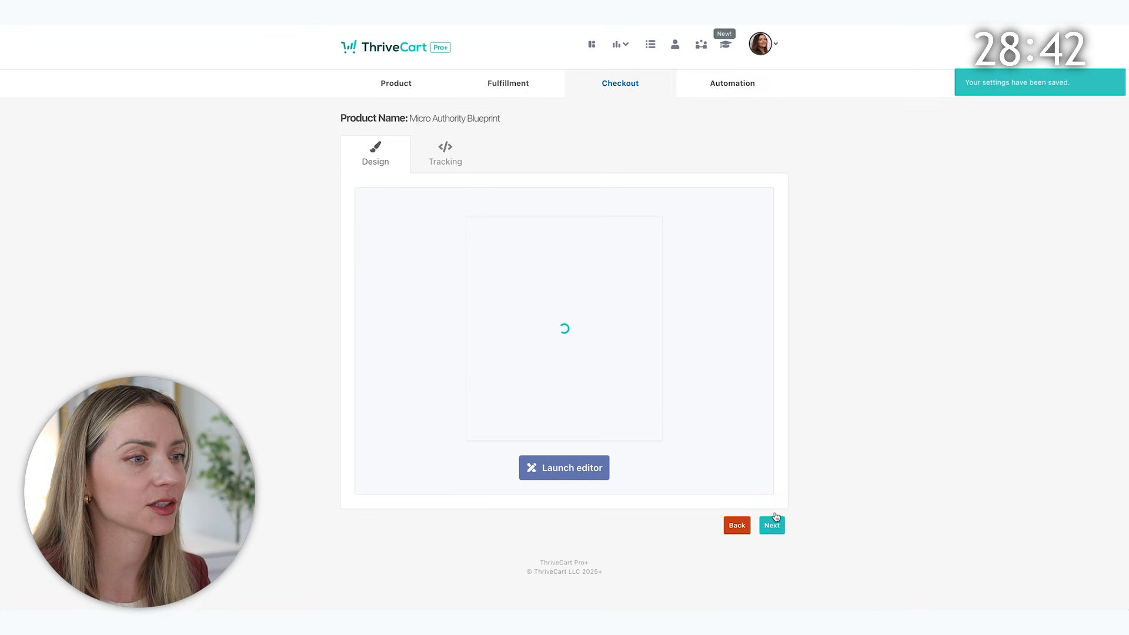
Step: Proceed through the product's remaining checkout settings without enabling any tracking service
left_click(772, 525)
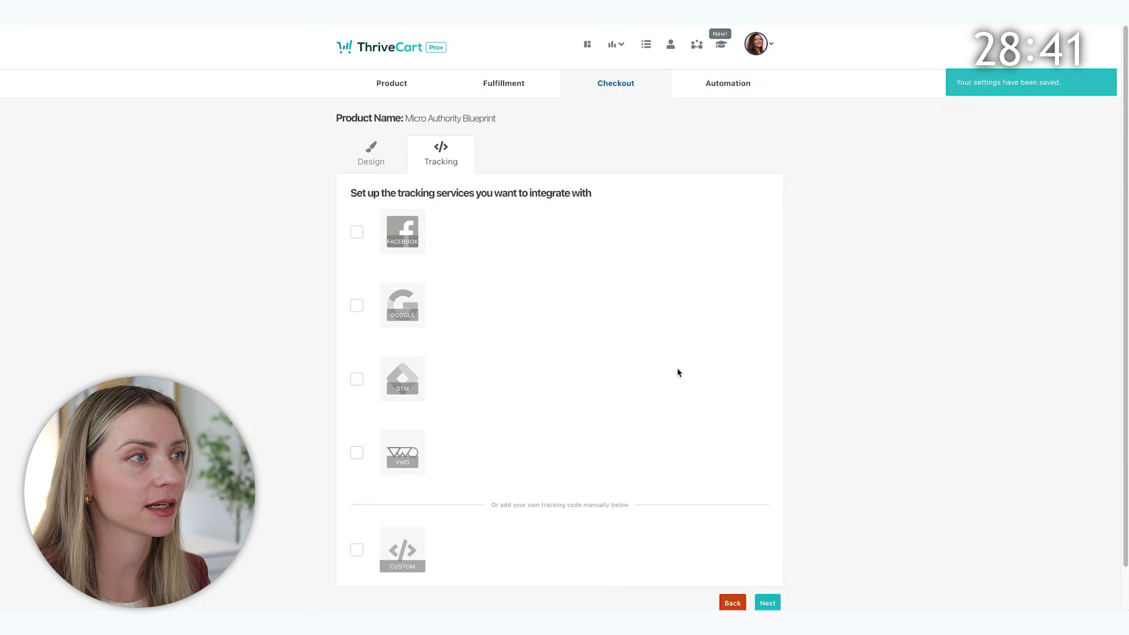
left_click(766, 601)
left_click(766, 369)
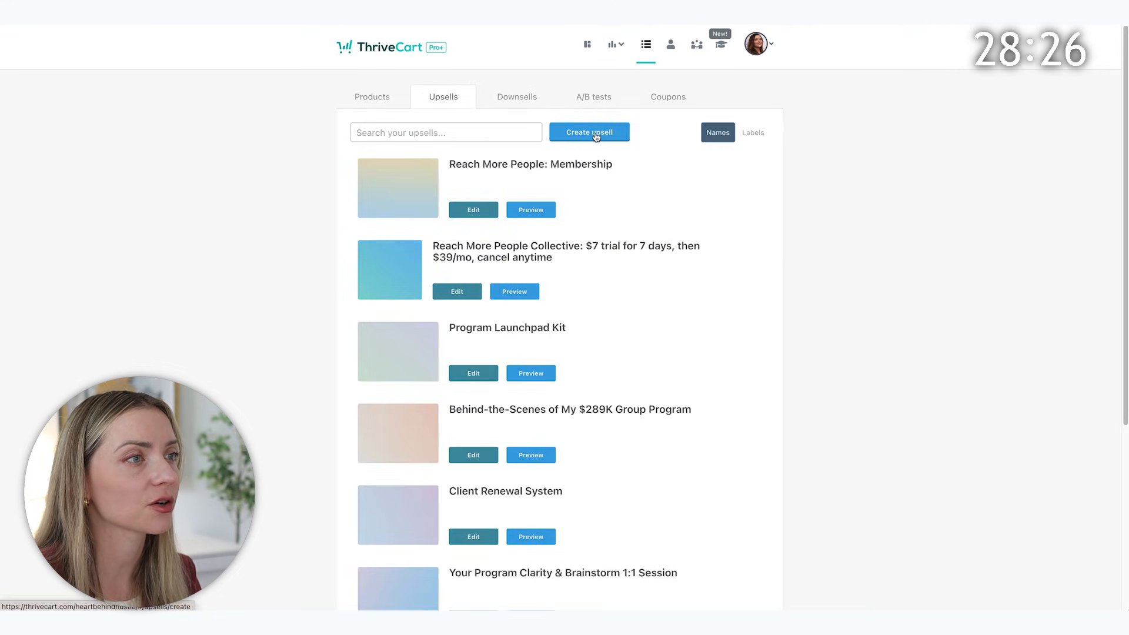
Step: Create a new upsell named "Messaging Clarity Session" and continue to its pricing options
left_click(596, 134)
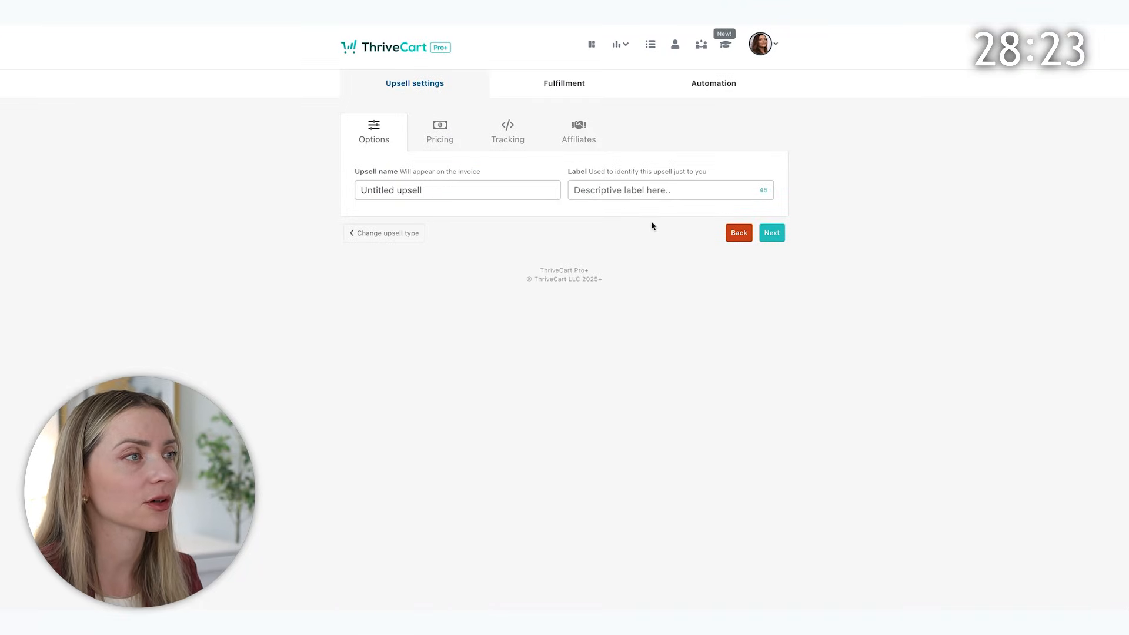
left_click(447, 190)
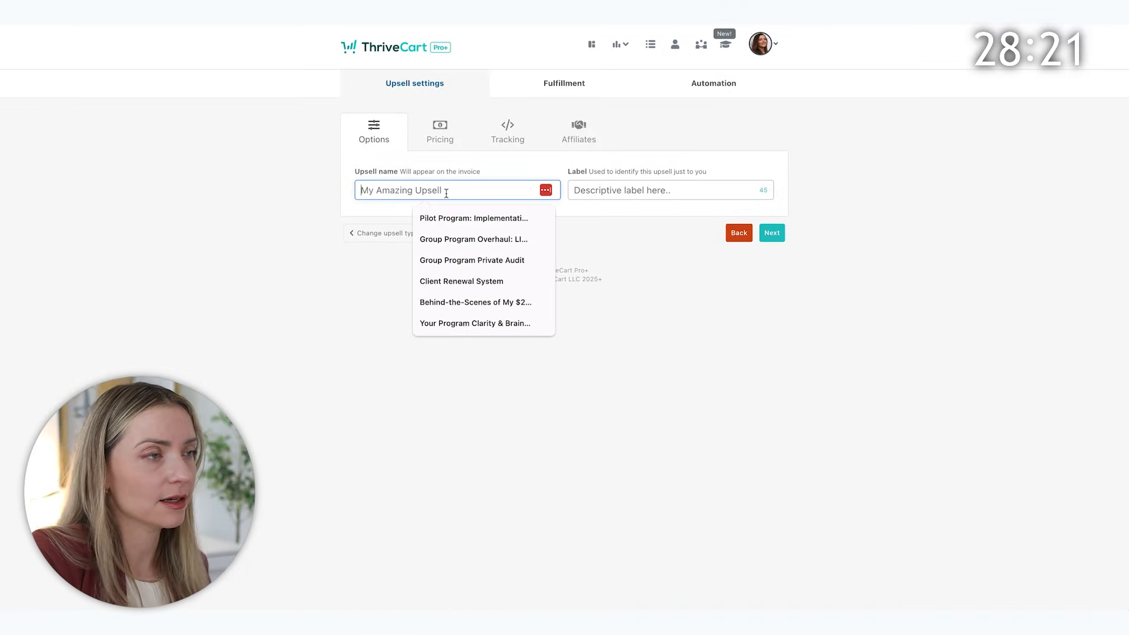
type("Messaging Clarity Session")
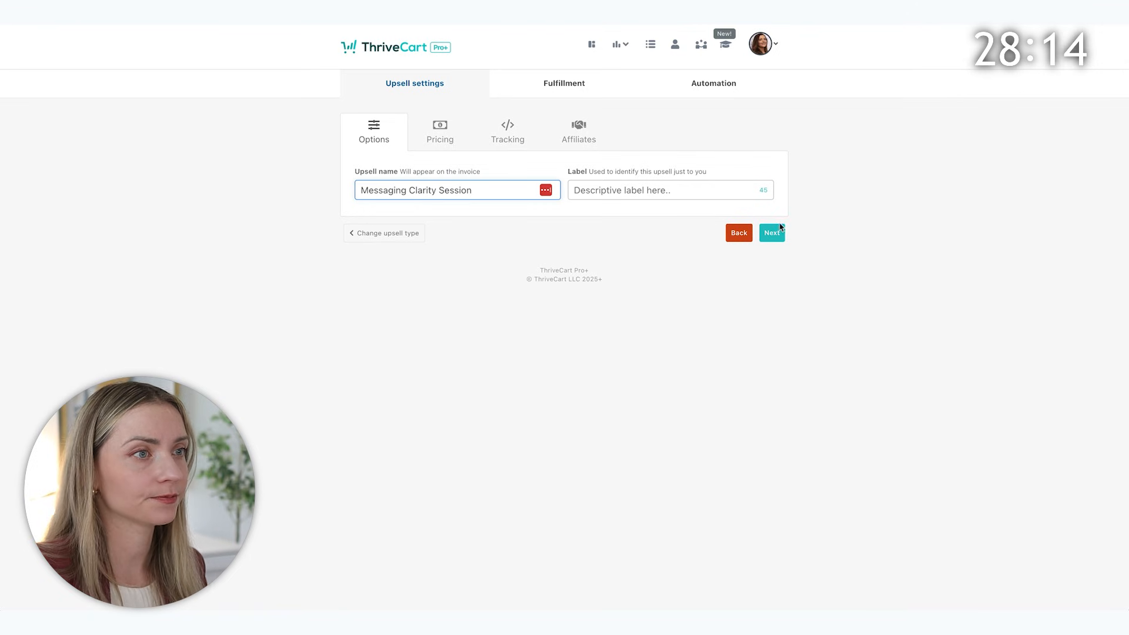
left_click(778, 232)
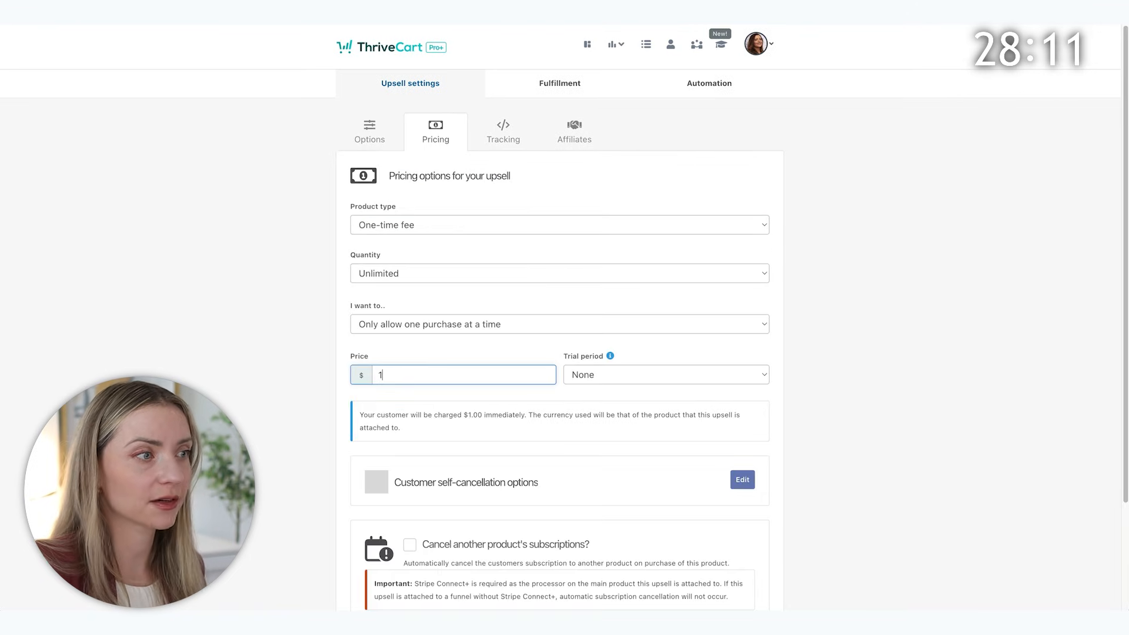
Step: Proceed through the upsell's pricing, tracking and fulfillment settings without adding tracking code, and save the upsell
left_click(829, 428)
scroll(829, 427, "down", 3)
left_click(772, 555)
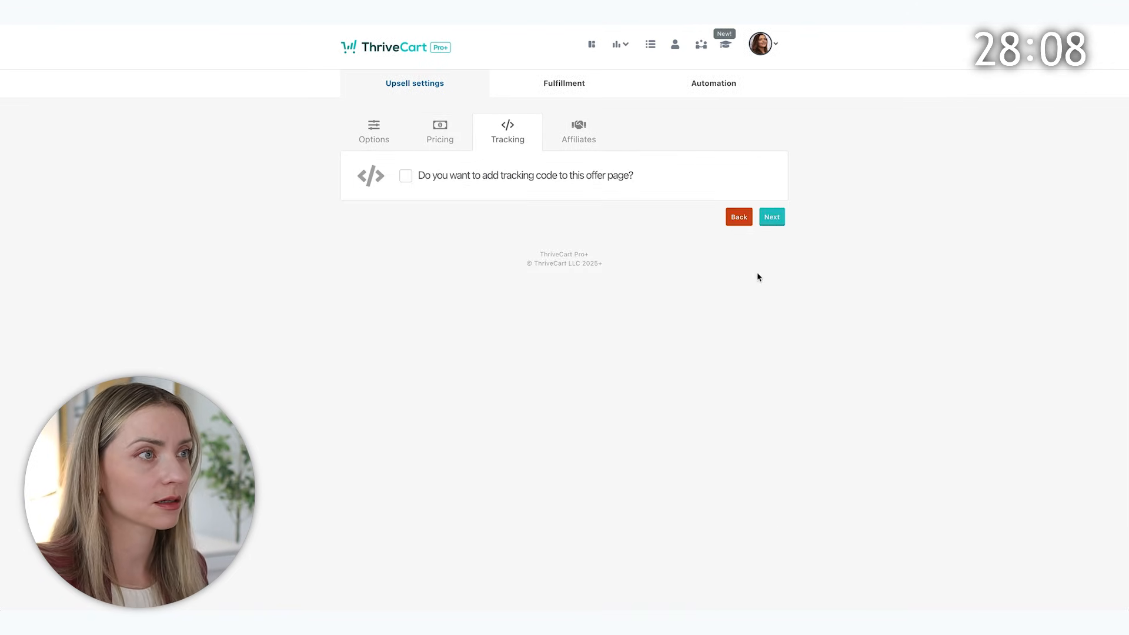
left_click(776, 218)
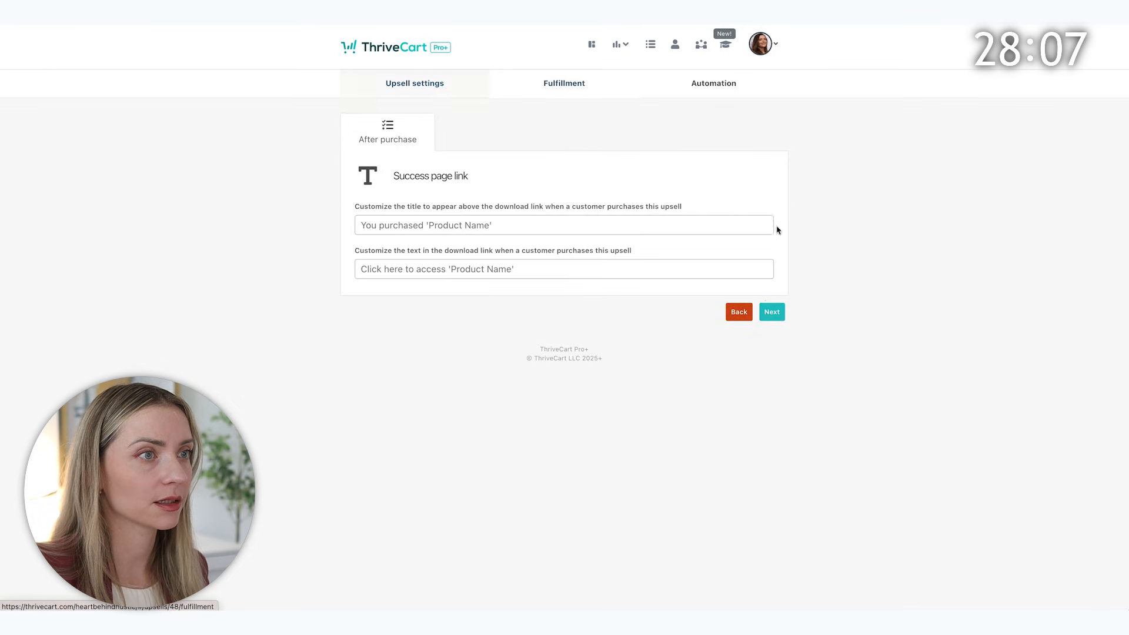
left_click(777, 318)
left_click(767, 349)
left_click(757, 180)
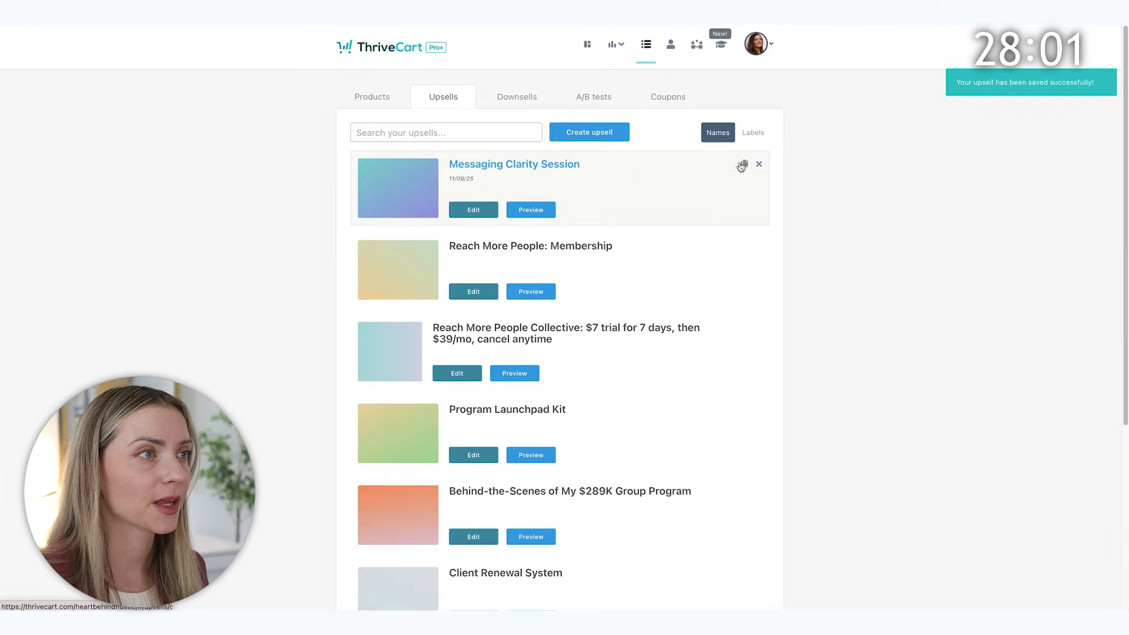
Step: Open the Micro Authority Blueprint product's funnel and add the Messaging Clarity Session upsell without replacing fulfillment for a previous purchase
left_click(369, 102)
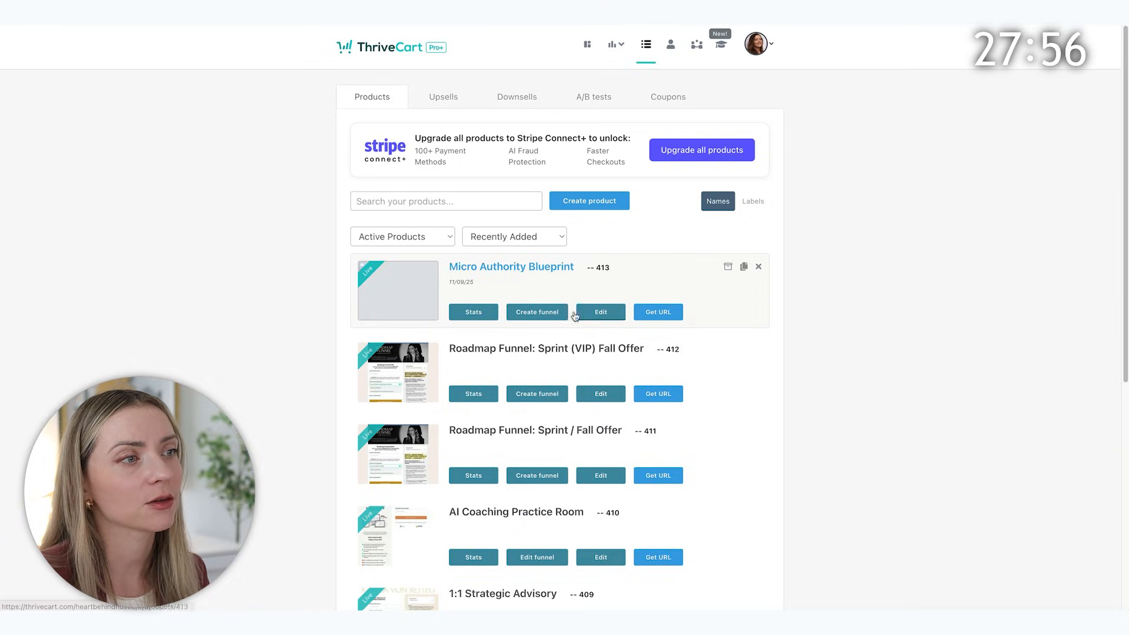
left_click(534, 313)
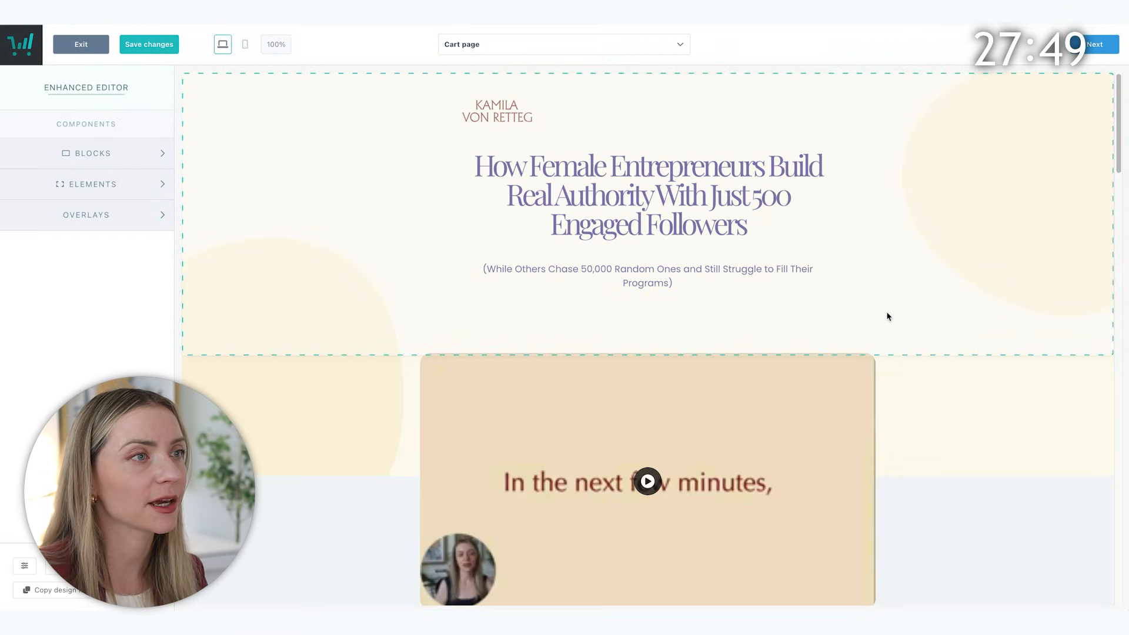
left_click(558, 49)
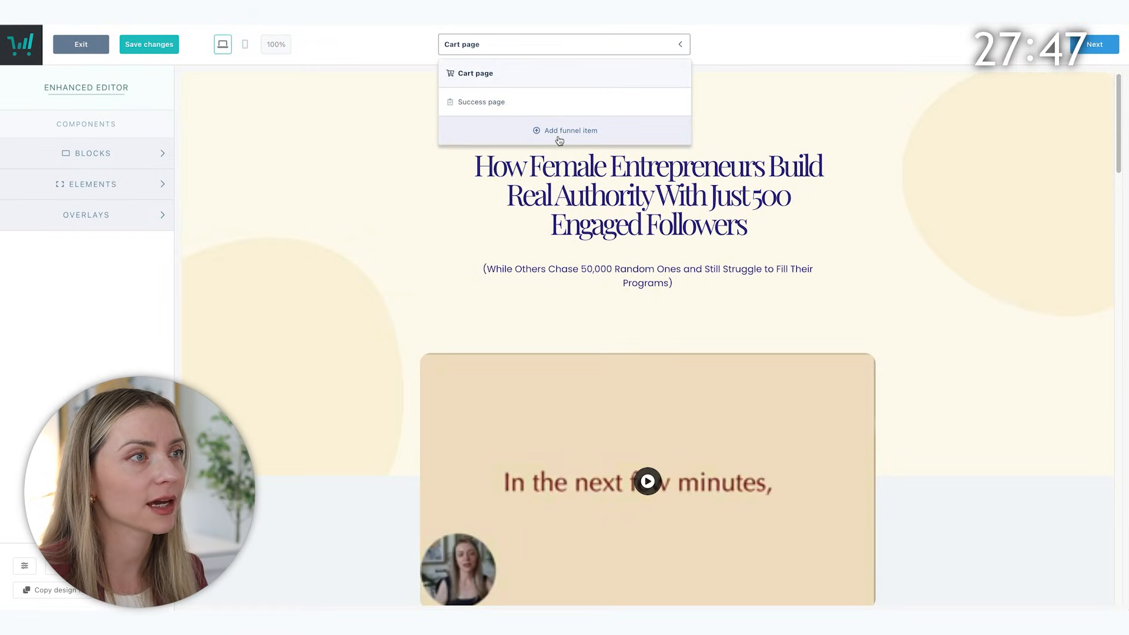
left_click(563, 132)
left_click(540, 128)
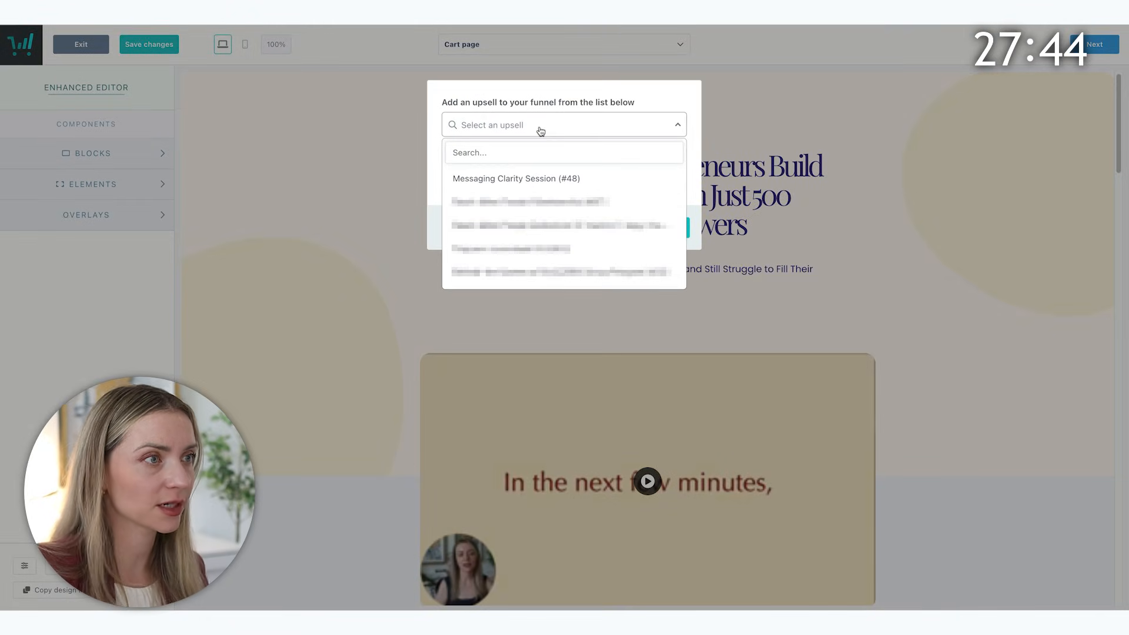
left_click(513, 178)
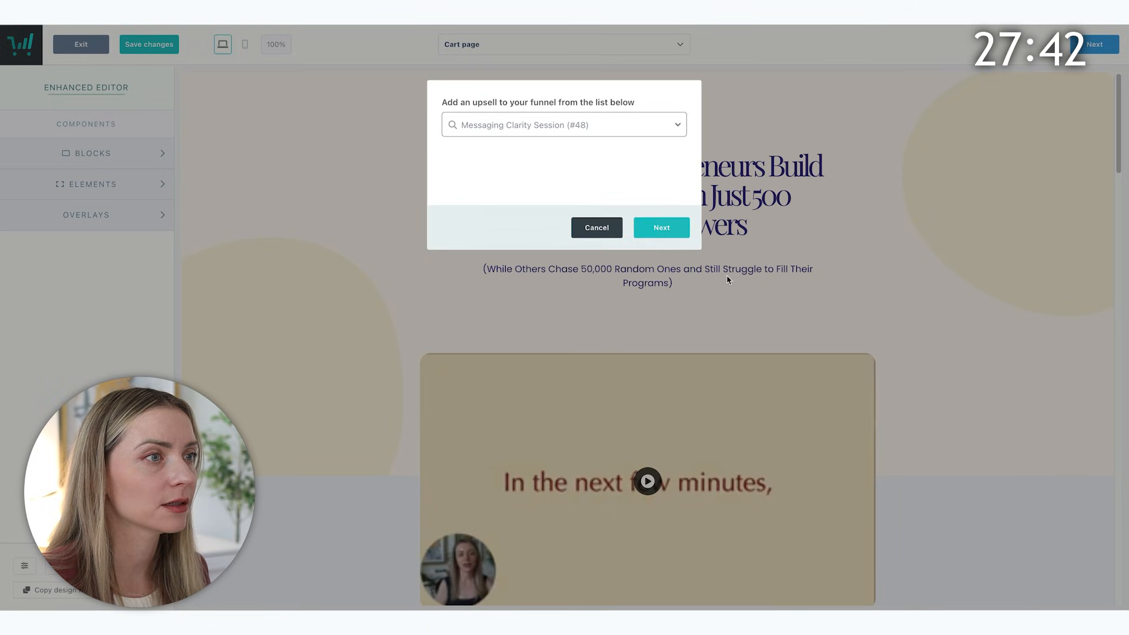
left_click(662, 229)
left_click(662, 229)
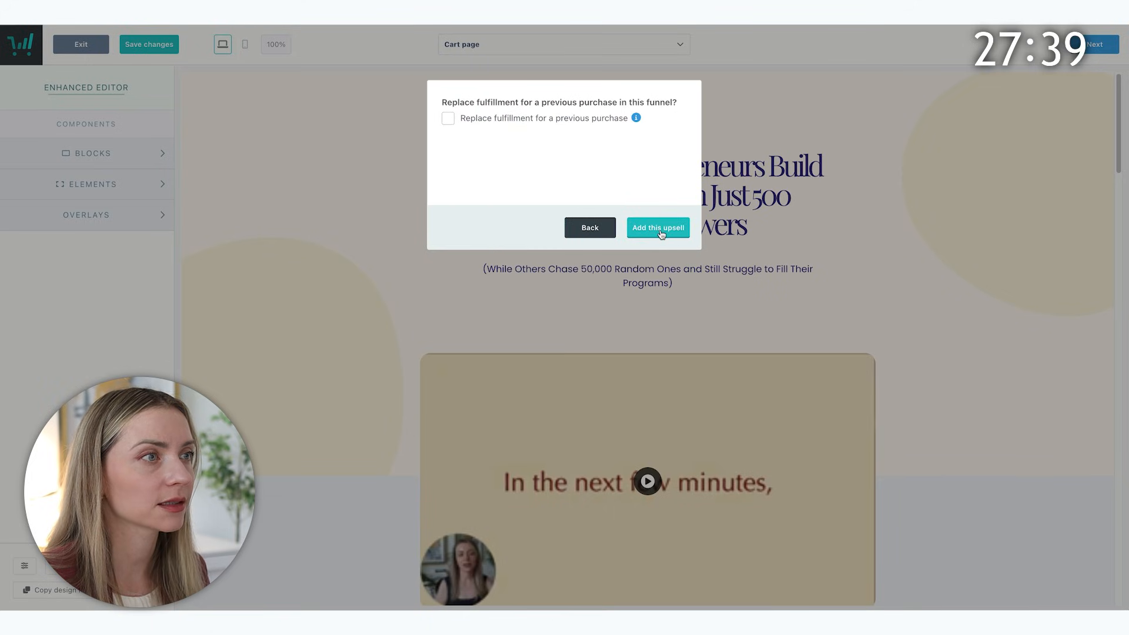
left_click(659, 228)
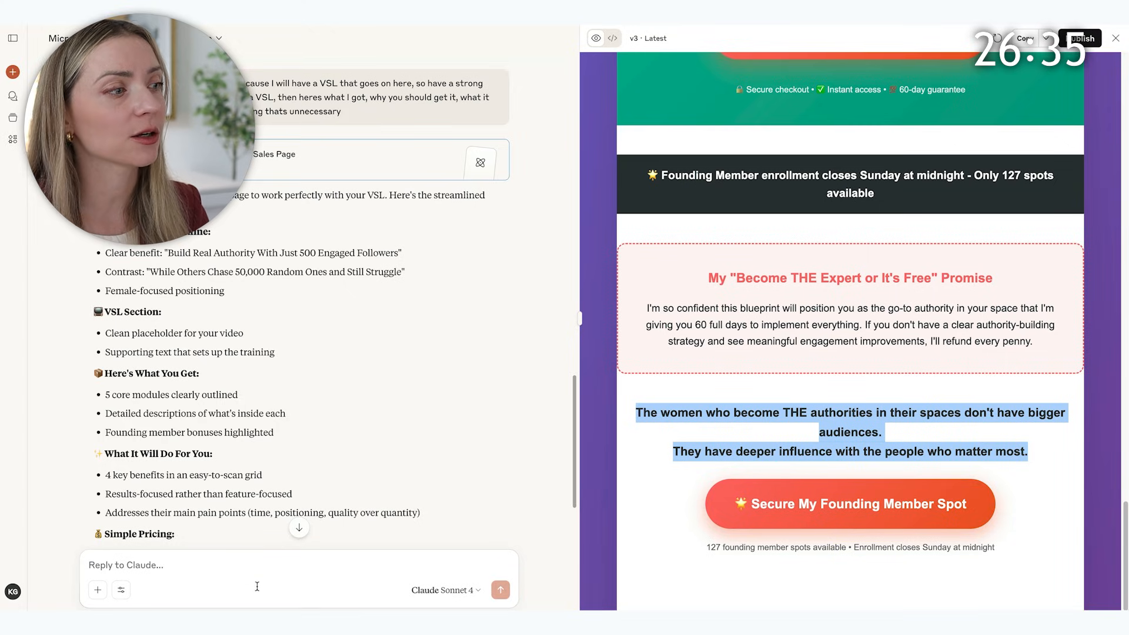
Step: Ask Claude for a simple 1-click upsell page for a $197, 45-minute messaging clarity session, with a VSL placeholder and focus on headline and preheader
left_click(251, 563)
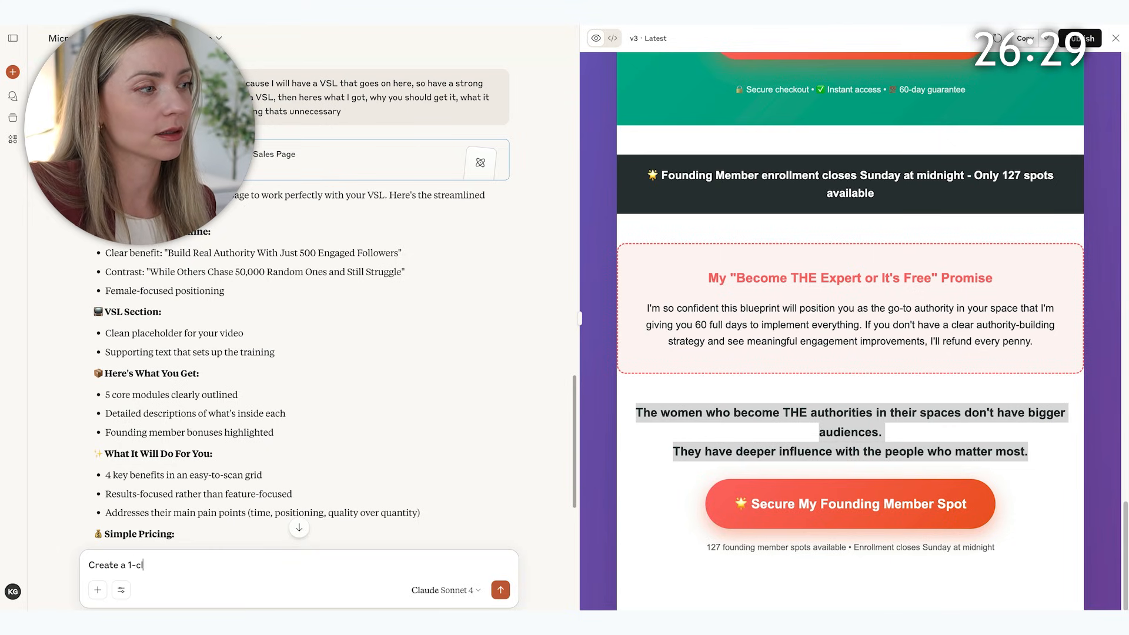
type("Create a 1-click upsell page OTO1 that will go after this offer where I will be selling a $197 messaging clarity session that's 45 minutes and this is where I will tell people wha")
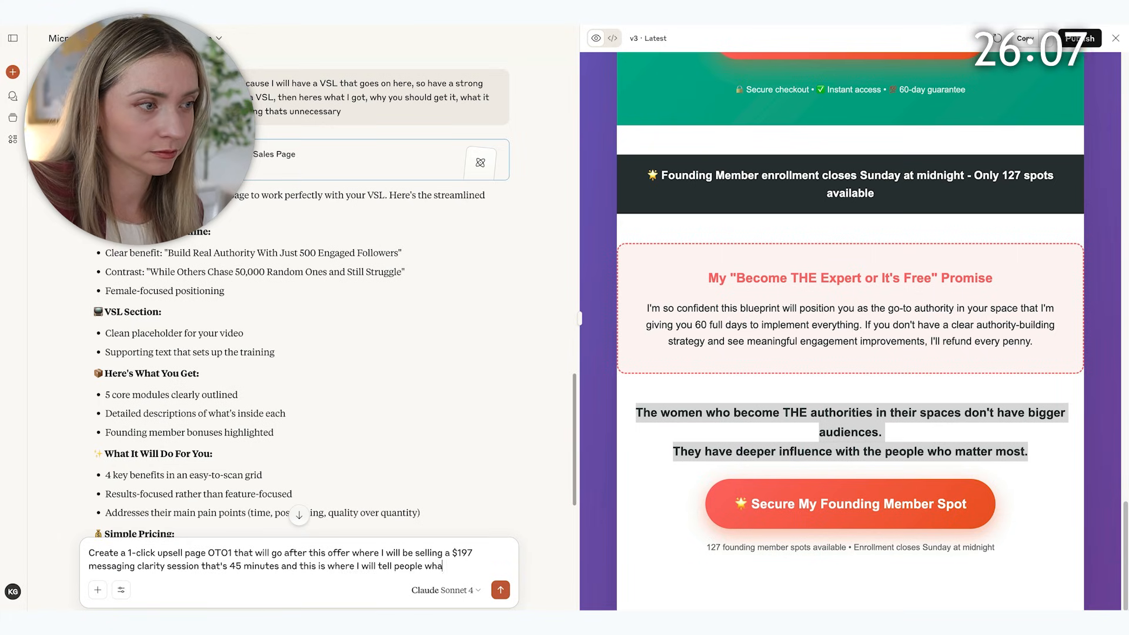
type("t to say, what niche to focus on, and how to show up to engage the right people who are more likely to want to buy from them. W")
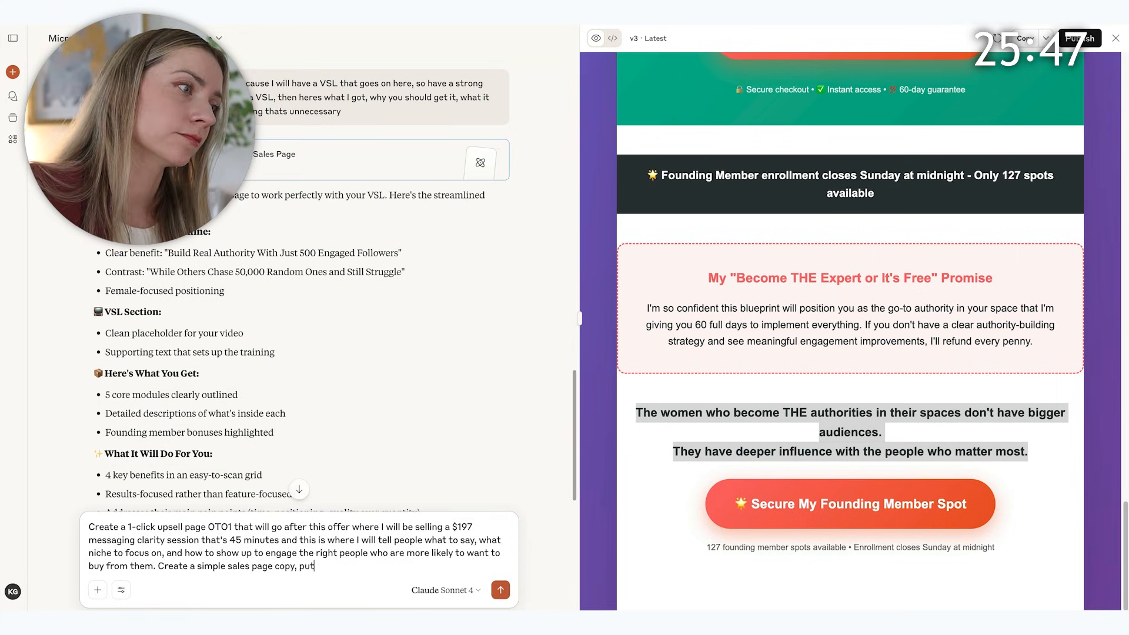
type("and a bit of text under nearth - no need to add a lot of text focus mostly on headline and preheader for th")
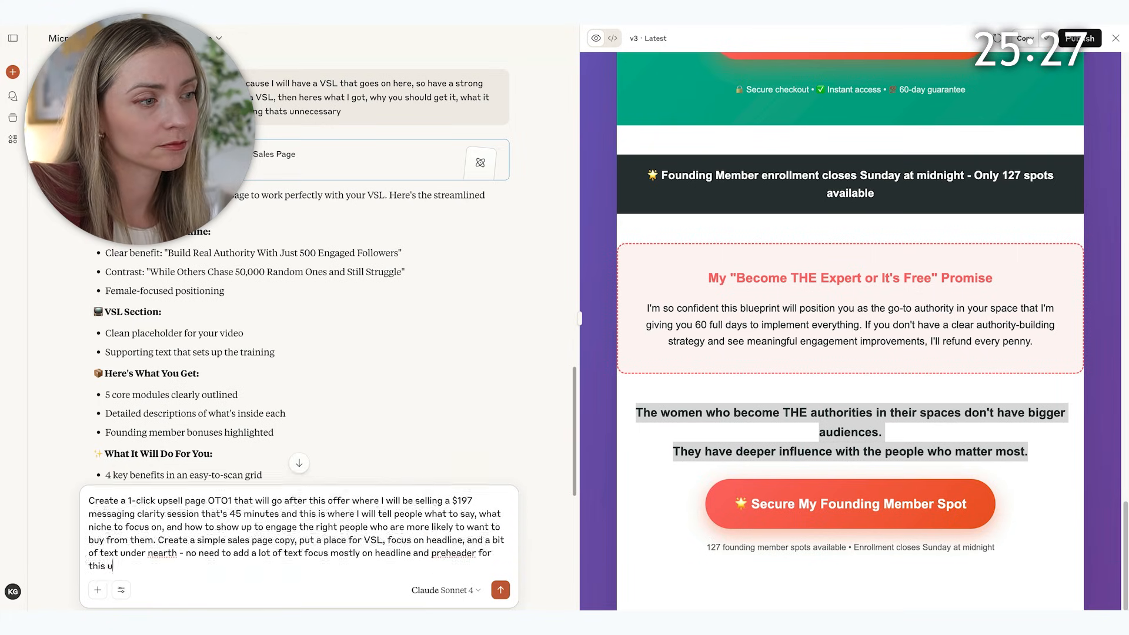
type("is upsell")
key("Return")
Step: Switch to Vimeo and copy the responsive embed code of the "BTD - Upgrade to Call" video
key("ctrl+Tab")
left_click(44, 107)
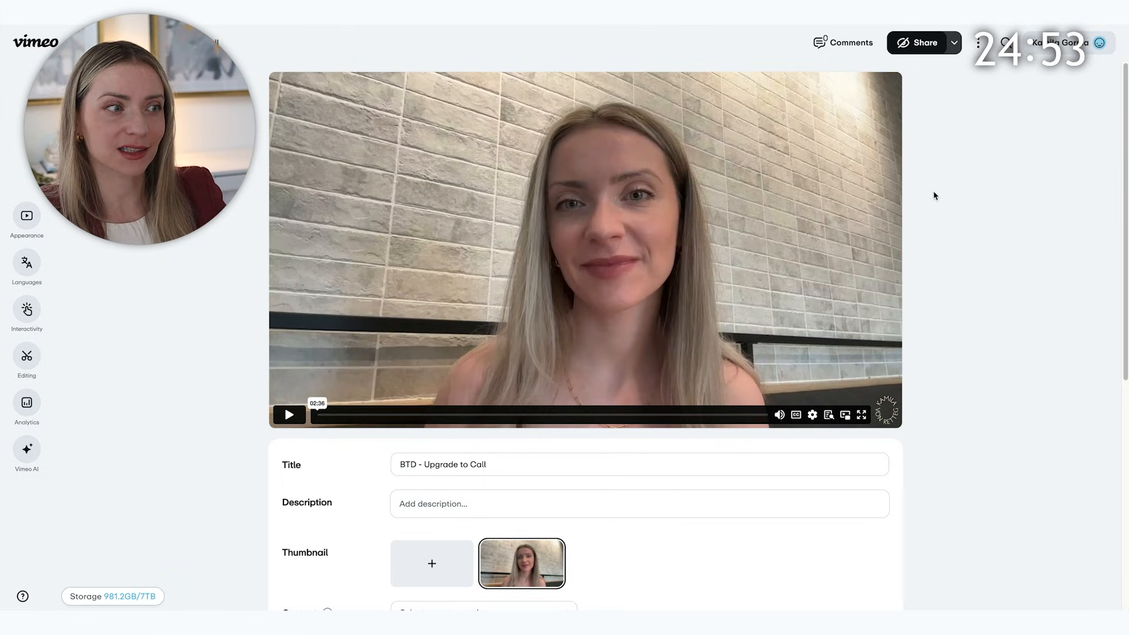
left_click(920, 44)
left_click(487, 176)
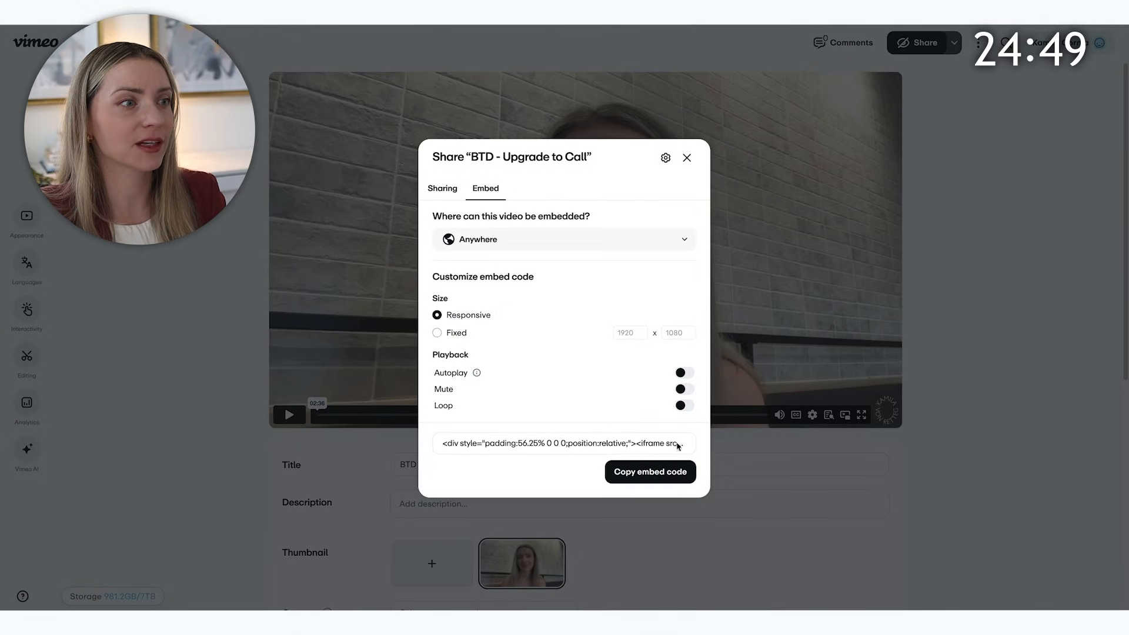
left_click(653, 471)
left_click(977, 283)
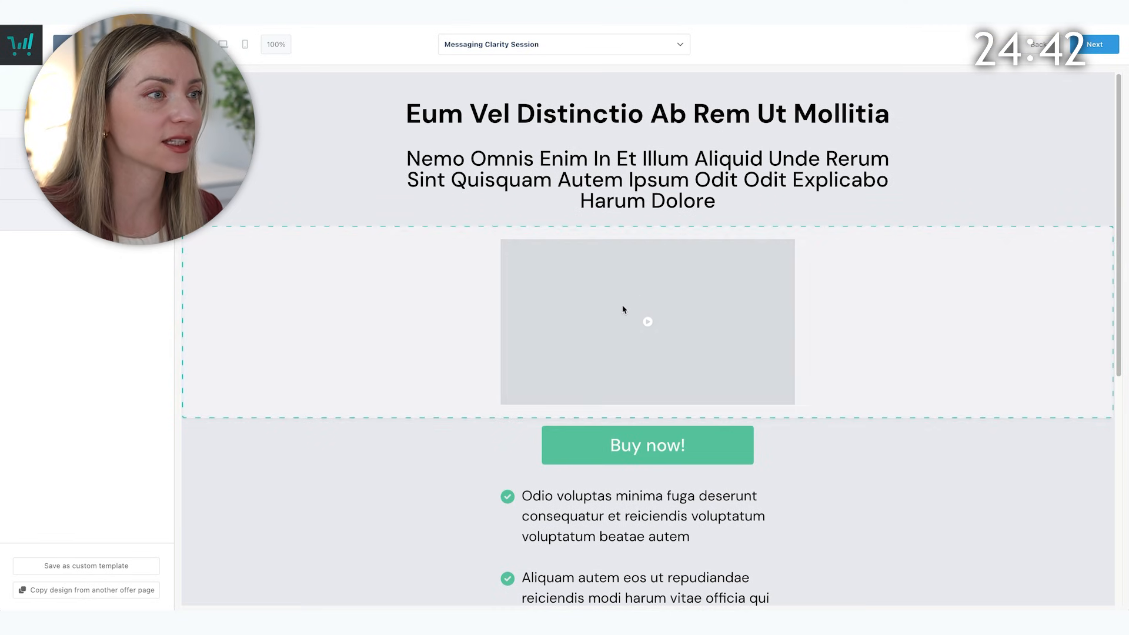
Step: Replace the placeholder video's embed code on the Messaging Clarity Session page with the copied Vimeo code
left_click(651, 288)
left_click(651, 288)
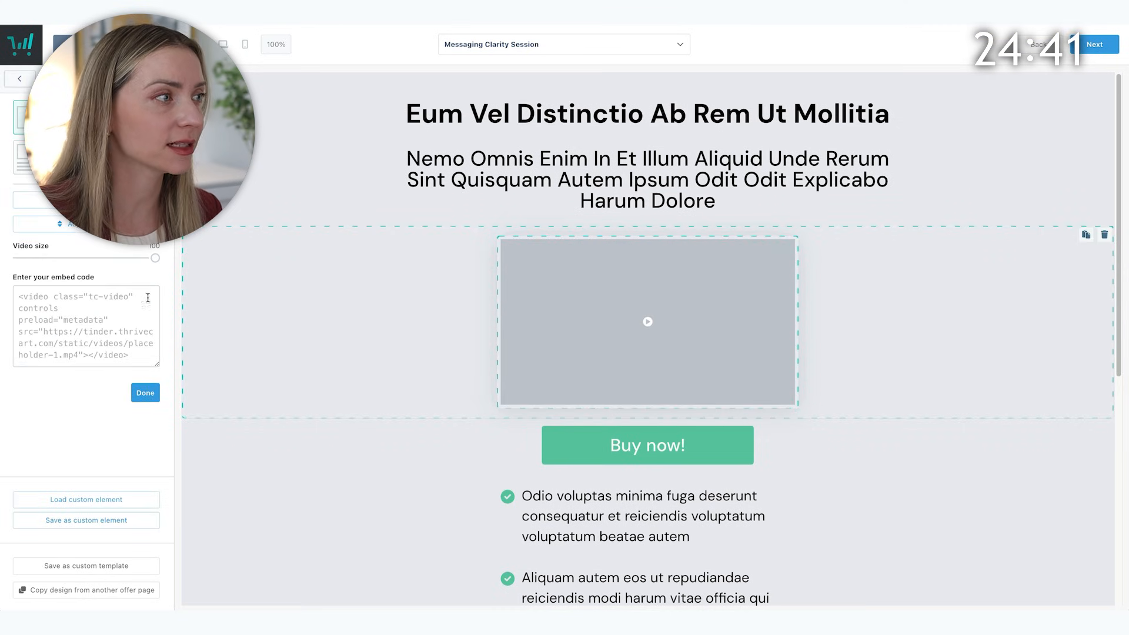
key("ctrl+a")
key("ctrl+v")
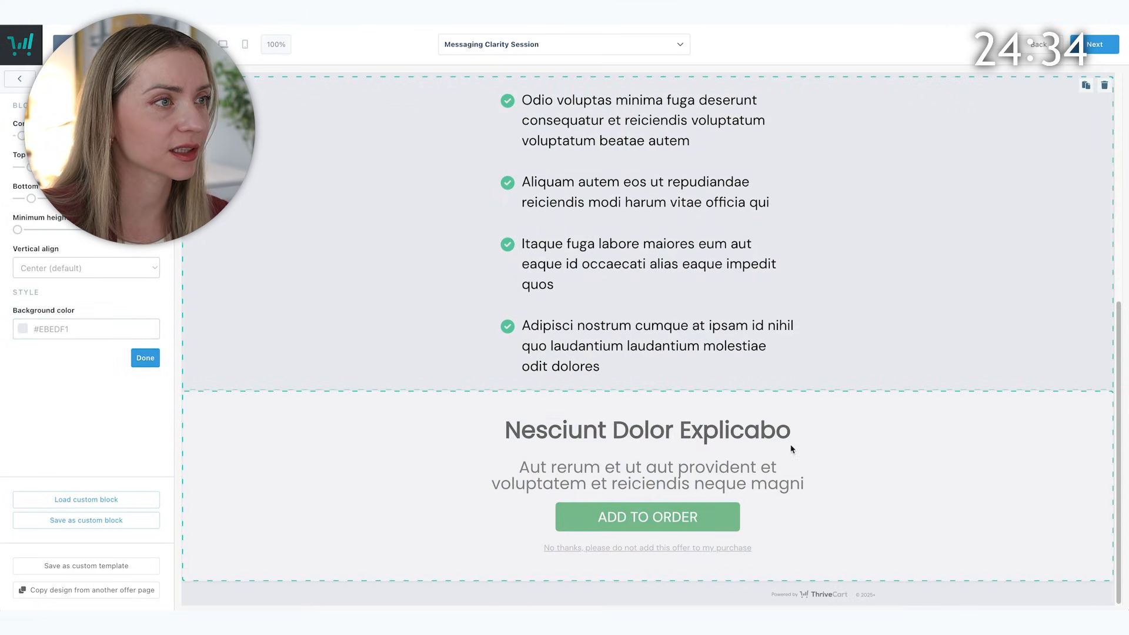
Step: Delete the "Buy now!" button block below the video on the upsell page
scroll(791, 449, "up", 5)
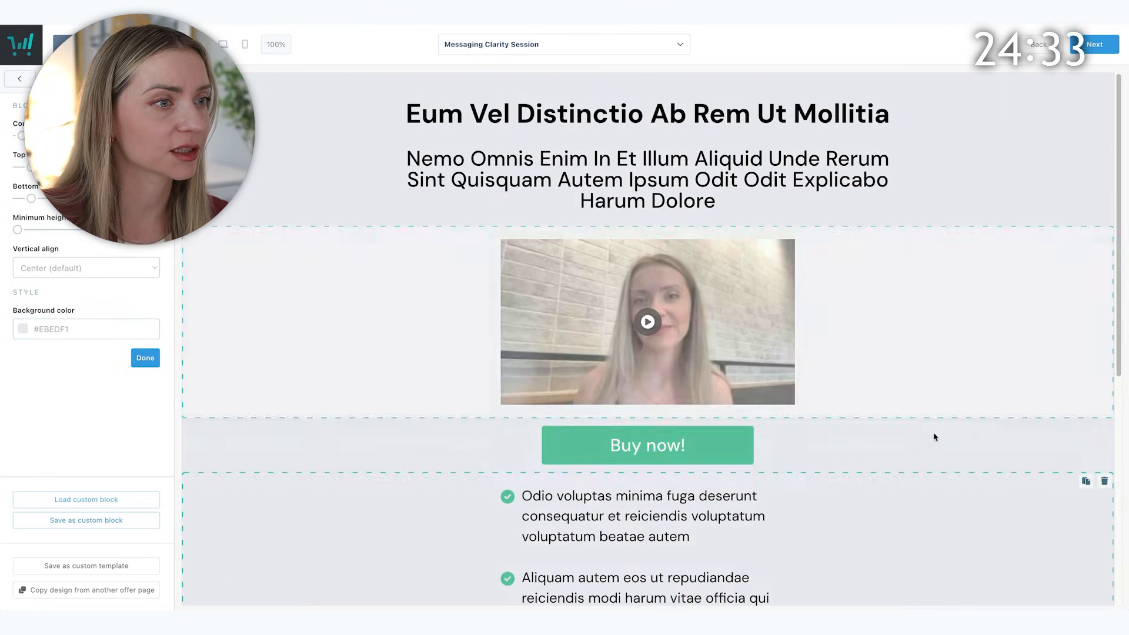
left_click(1103, 430)
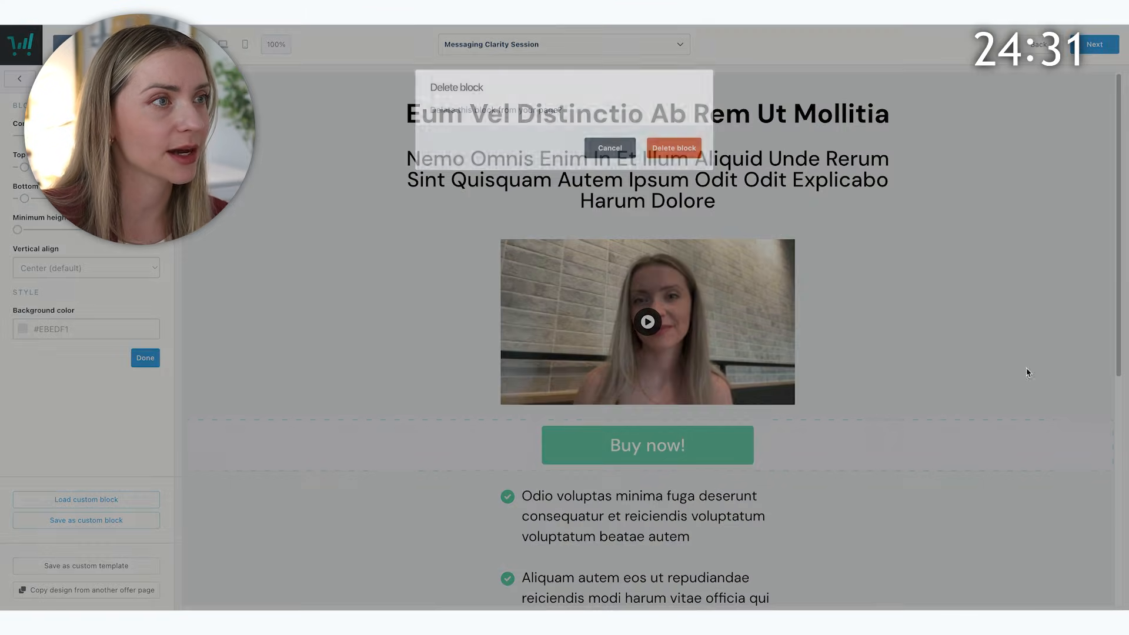
left_click(673, 148)
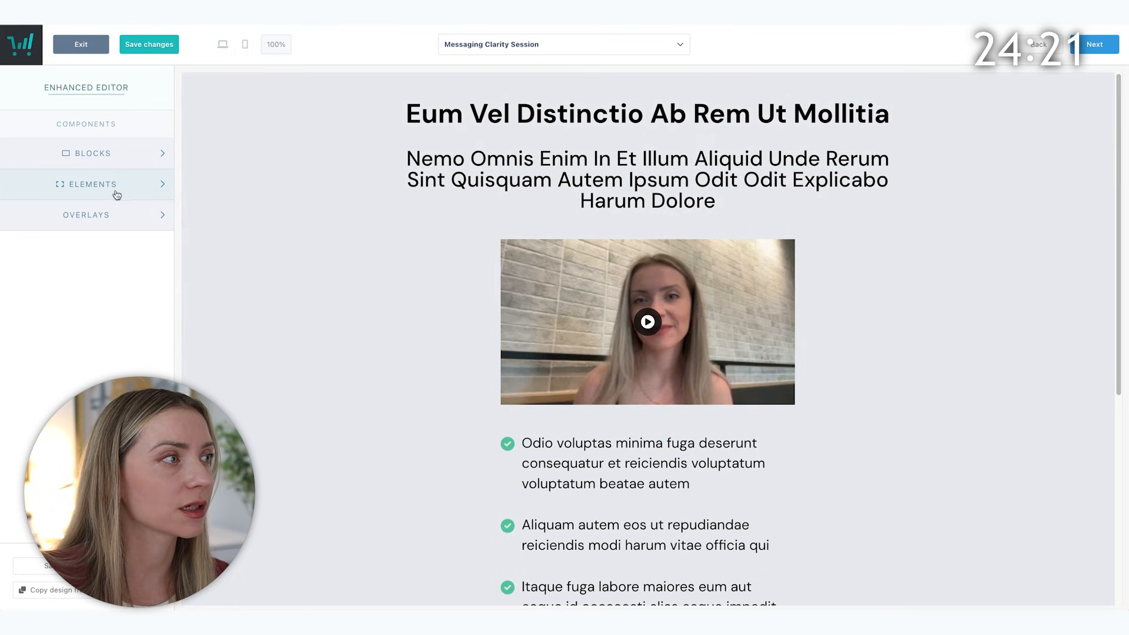
Step: Add a "WAIT! One more step before your access is ready" line above the headline and the "Don't waste months figuring this out" text above the video
left_click(114, 192)
left_click(88, 194)
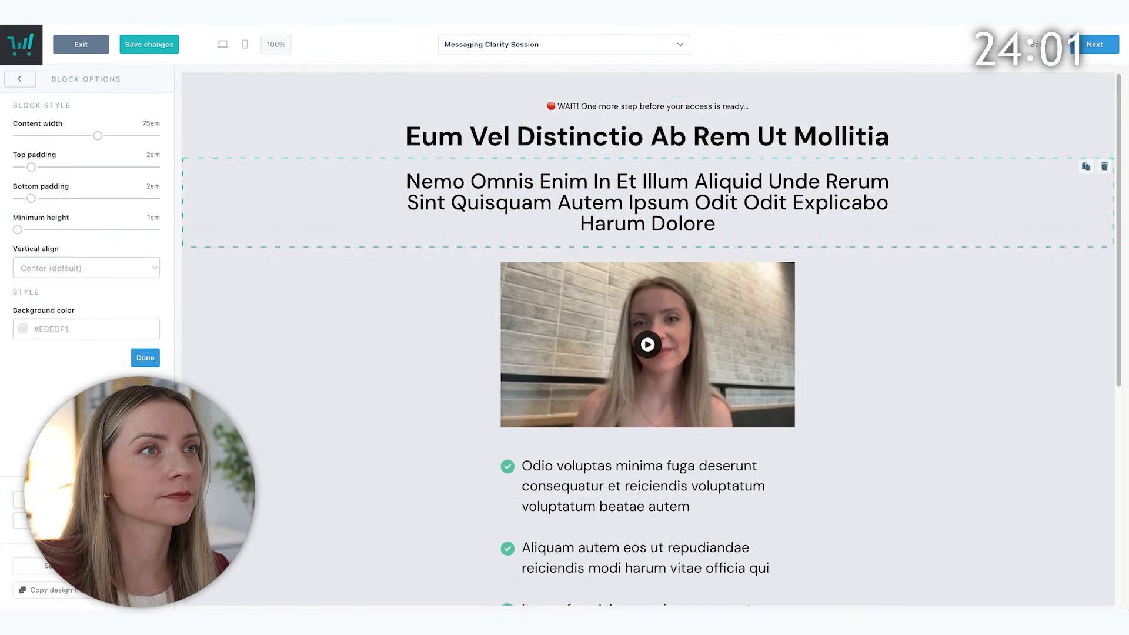
left_click(706, 271)
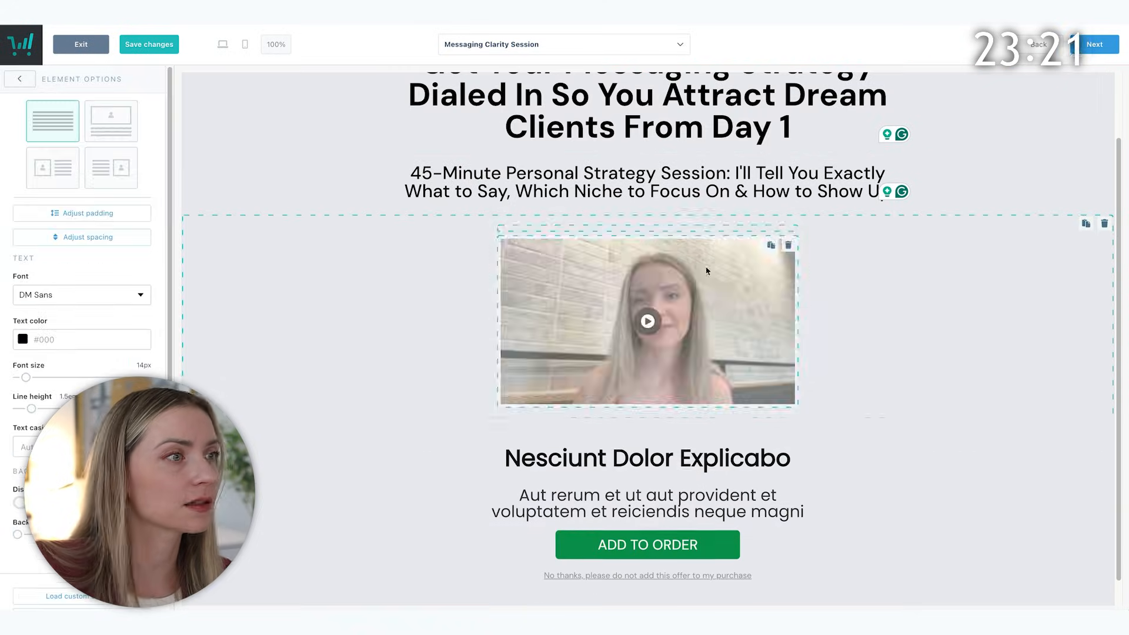
type("Don't waste months figuring this out on your own when I can give you the exact roadmap in 45 minutes. Watch this quick video.")
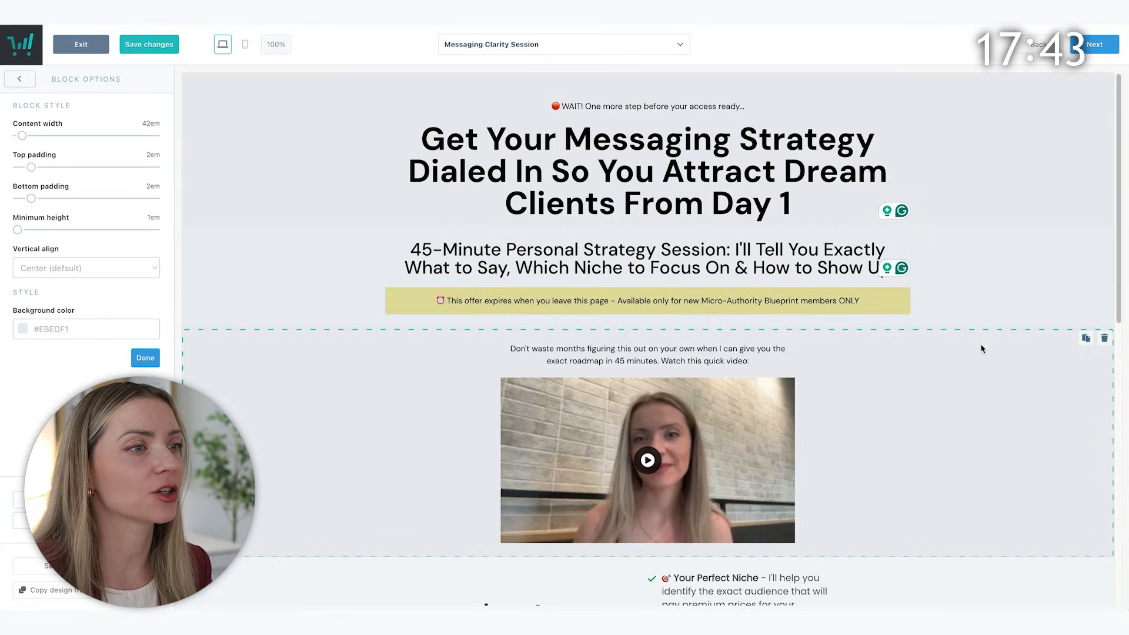
Step: Review the finished upsell page, complete the funnel editing through the success page, and save the product to get its URL
scroll(980, 349, "down", 10)
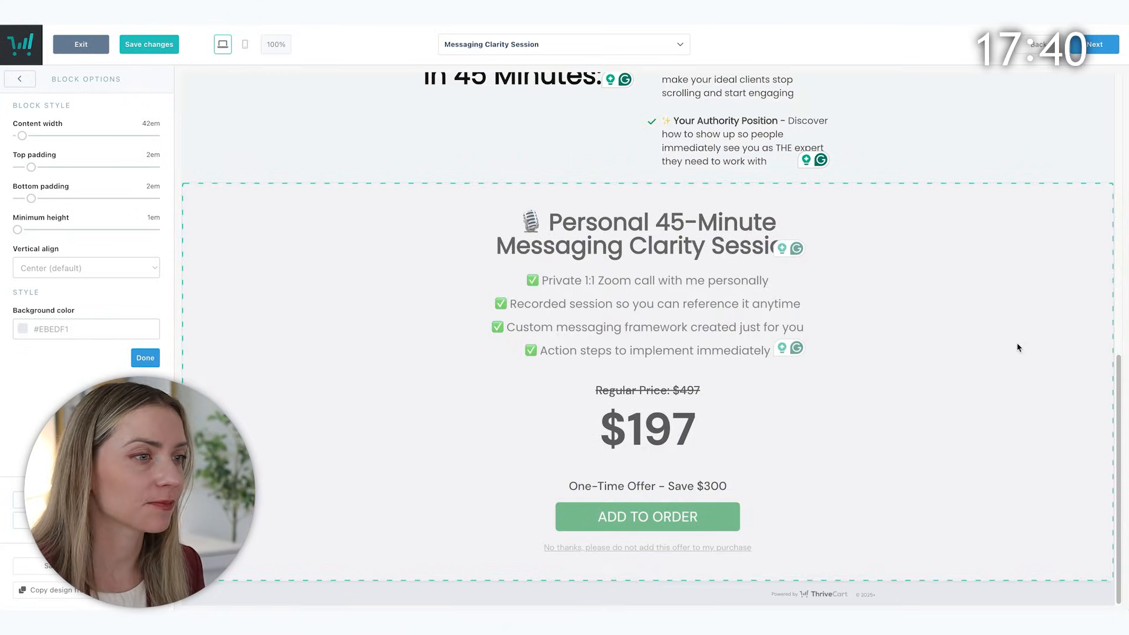
left_click(1094, 47)
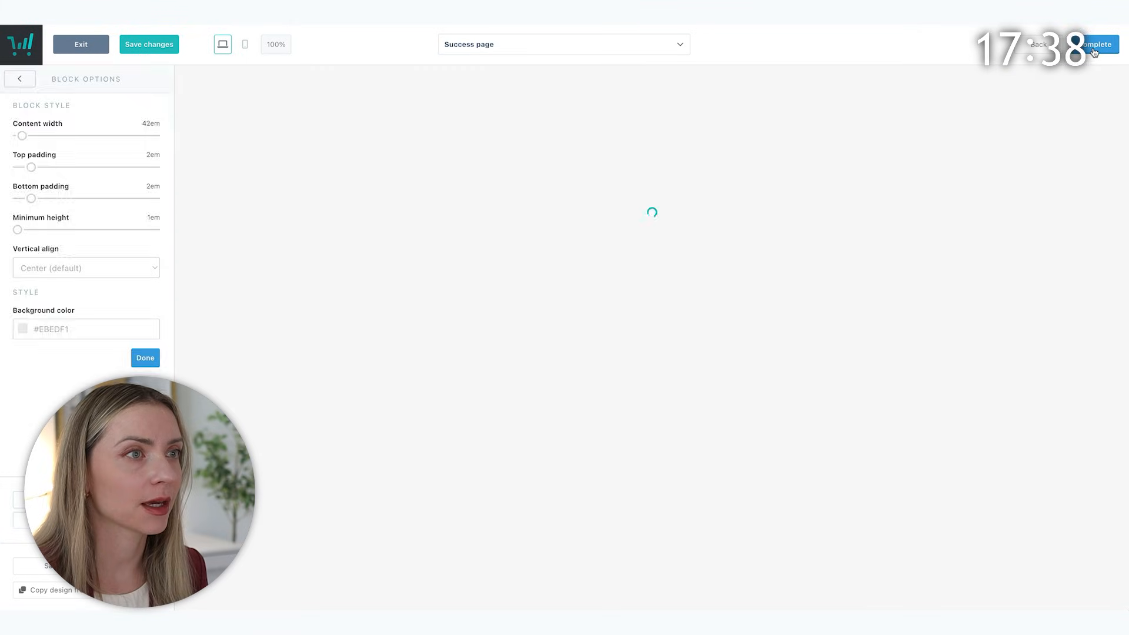
left_click(1095, 47)
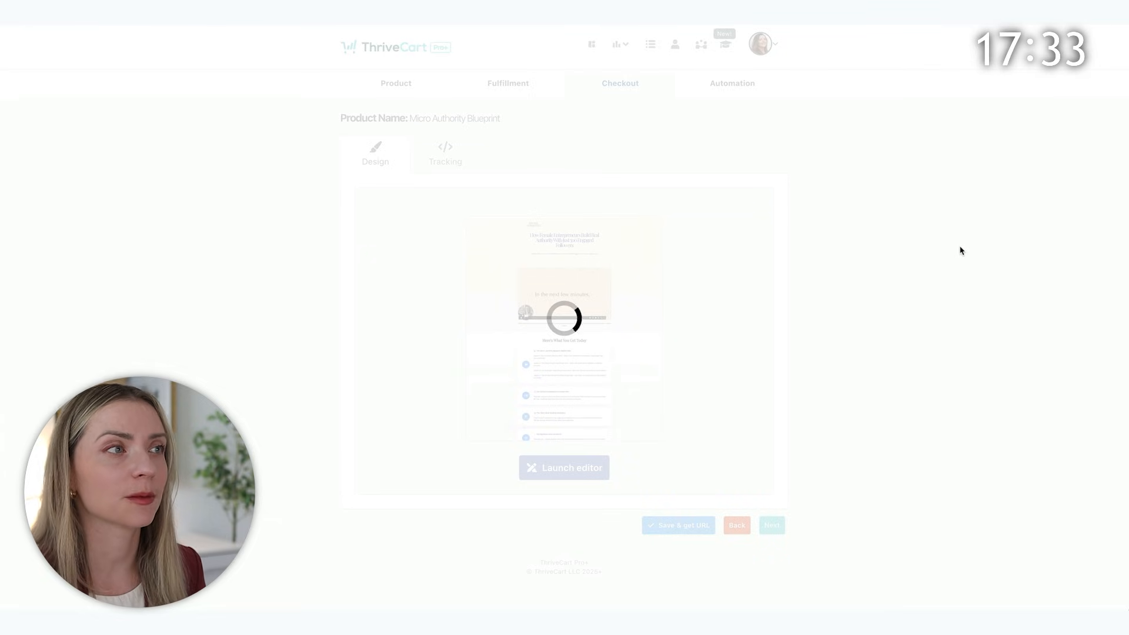
left_click(701, 532)
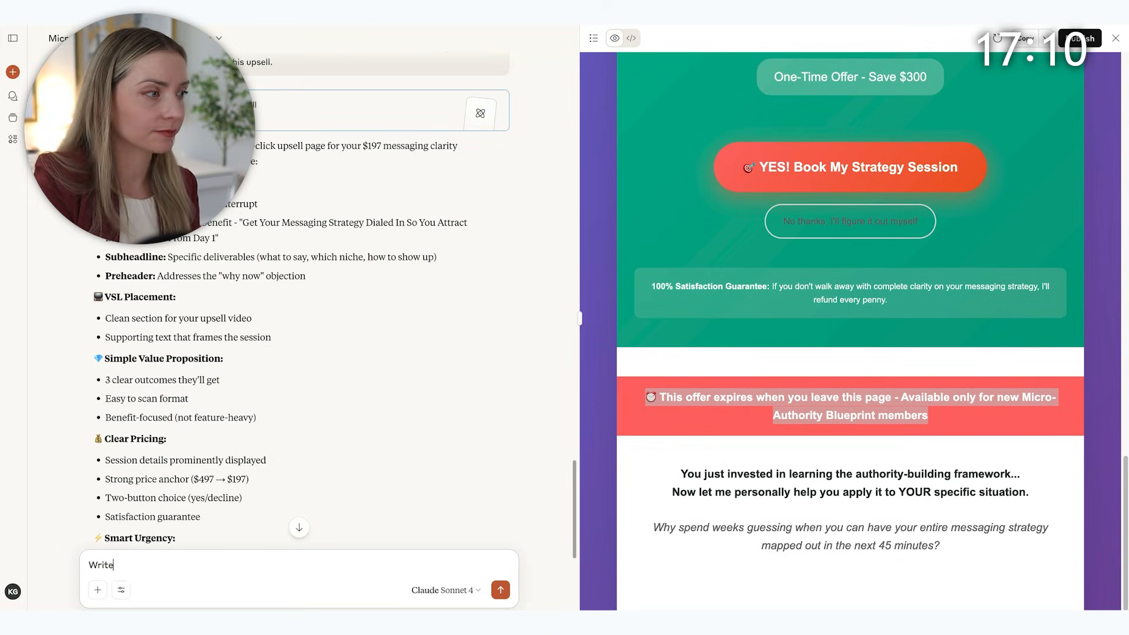
Step: Ask Claude for a 7-email sequence for new Micro Authority Blueprint buyers, inviting them from email 2 to a discovery call about 1:1 work
type("an email sequence of 7 dau")
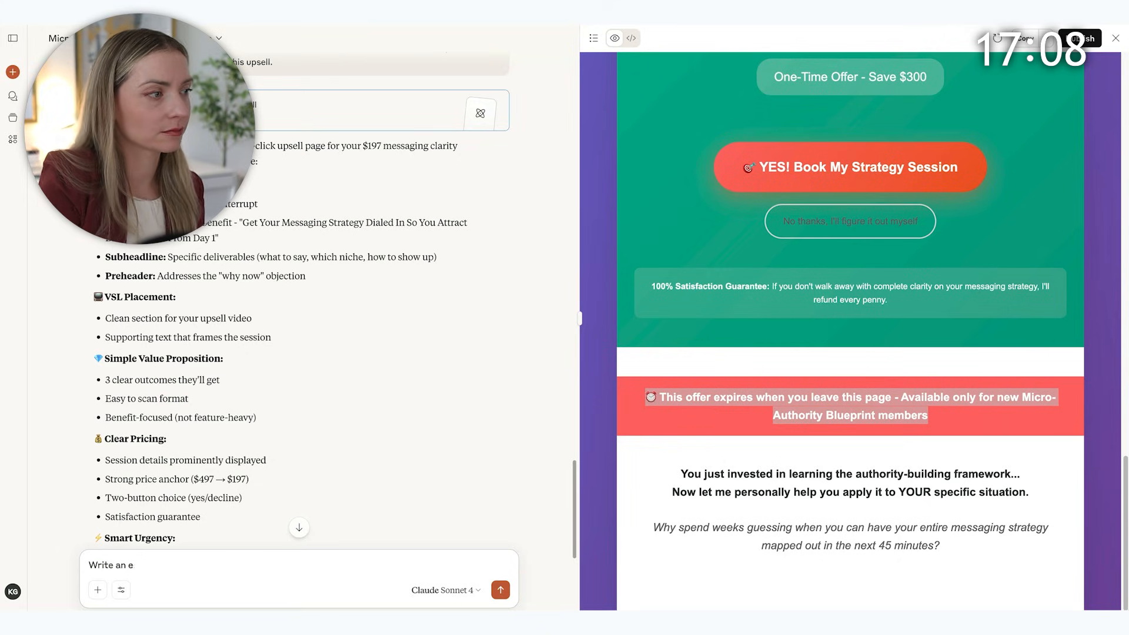
key("BackSpace")
key("BackSpace")
key("BackSpace")
key("BackSpace")
key("BackSpace")
key("BackSpace")
key("BackSpace")
type("s of the Micro Authority Blueprint where starting email 2 we will be inviting the")
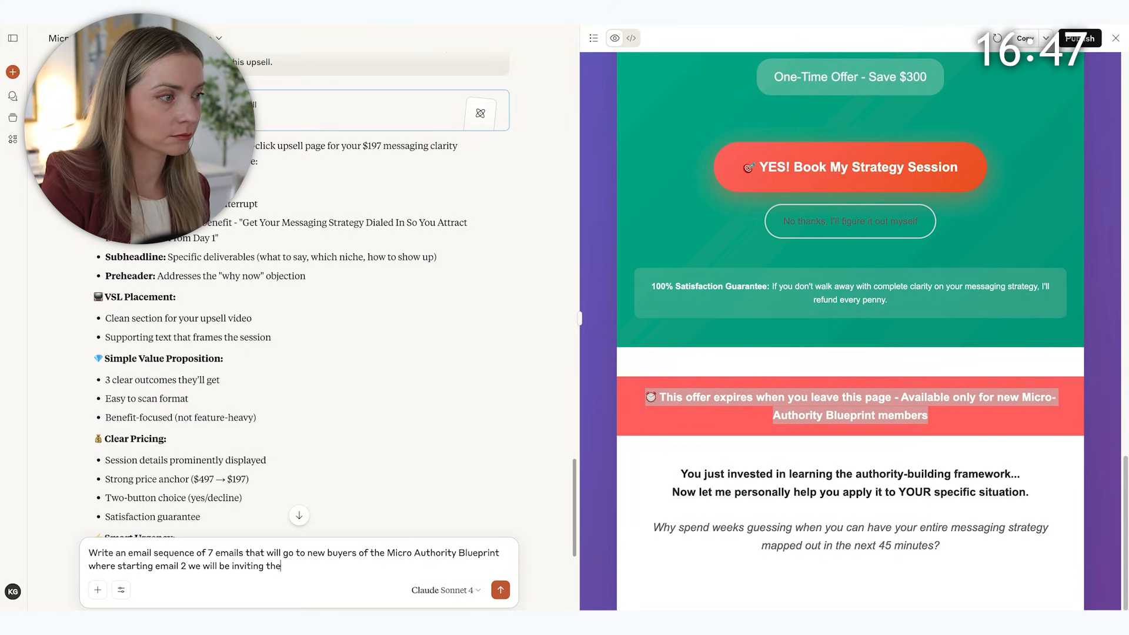
type("more about getting clients and working with")
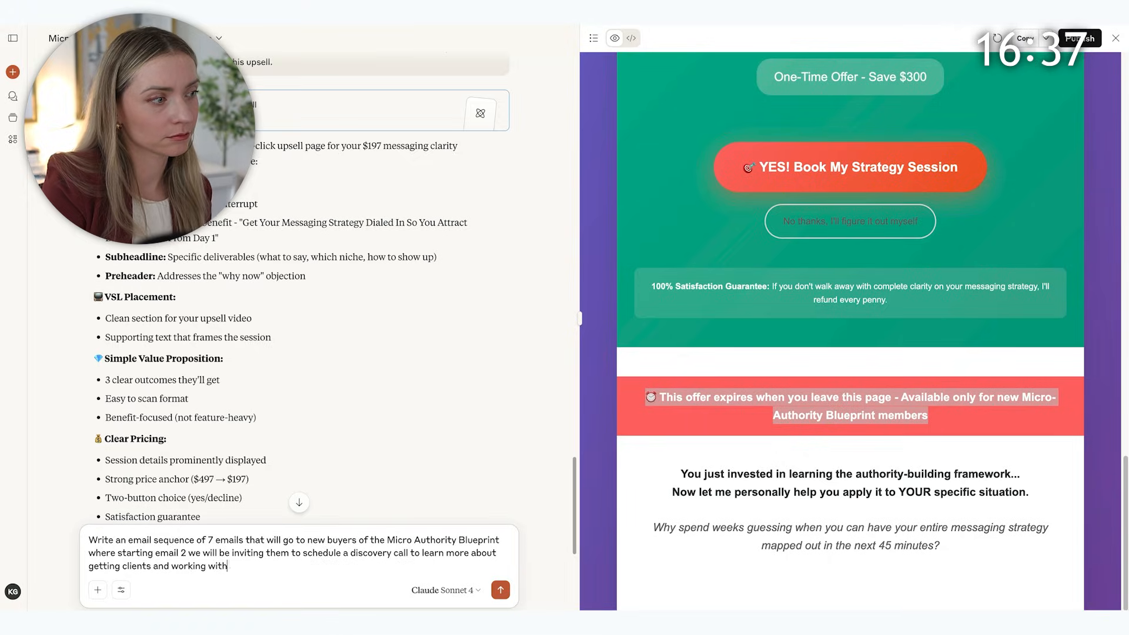
type(" me 1:1.")
key("Return")
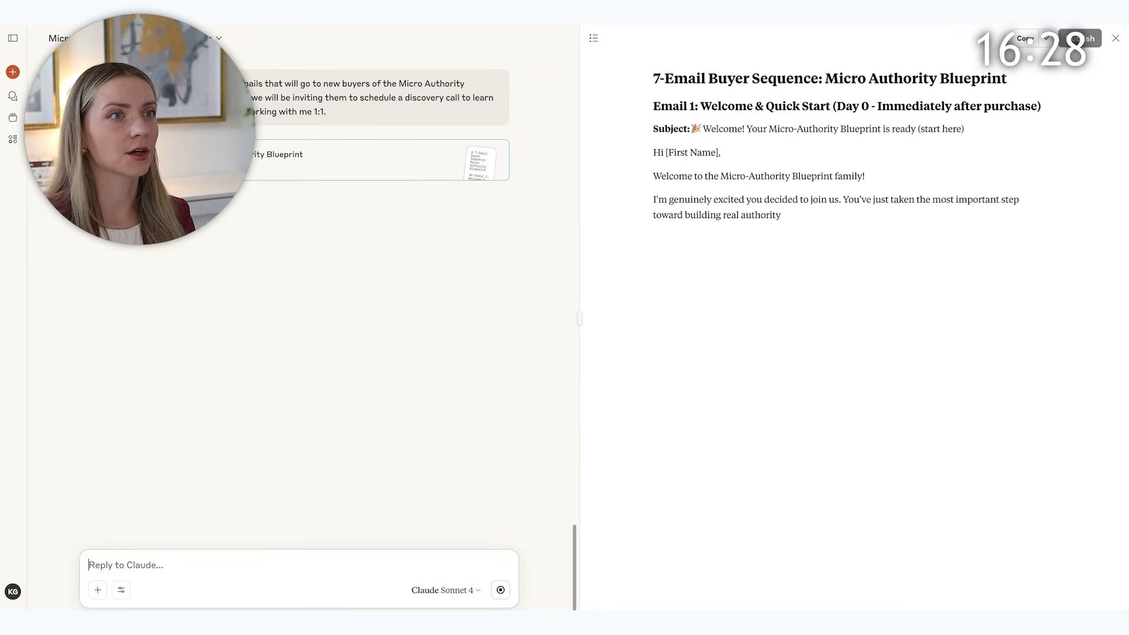